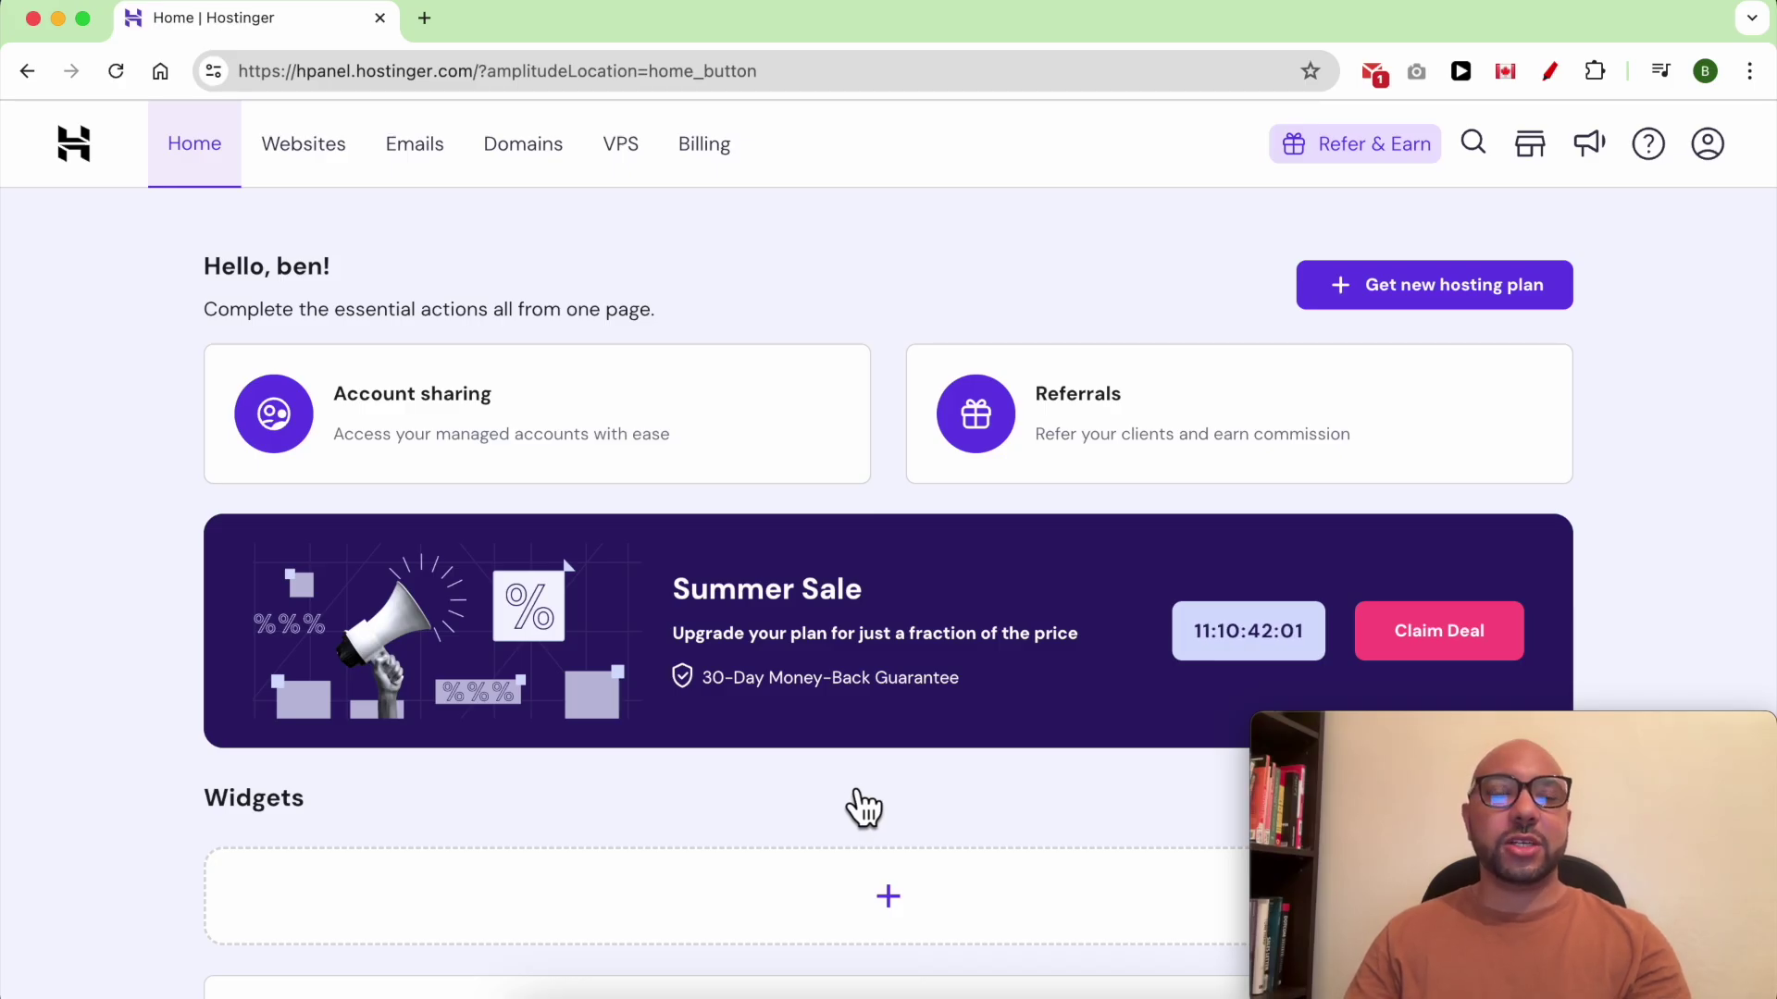
# Step: From the Websites list, open the management dashboard for benstestingdomain.com
pyautogui.click(303, 143)
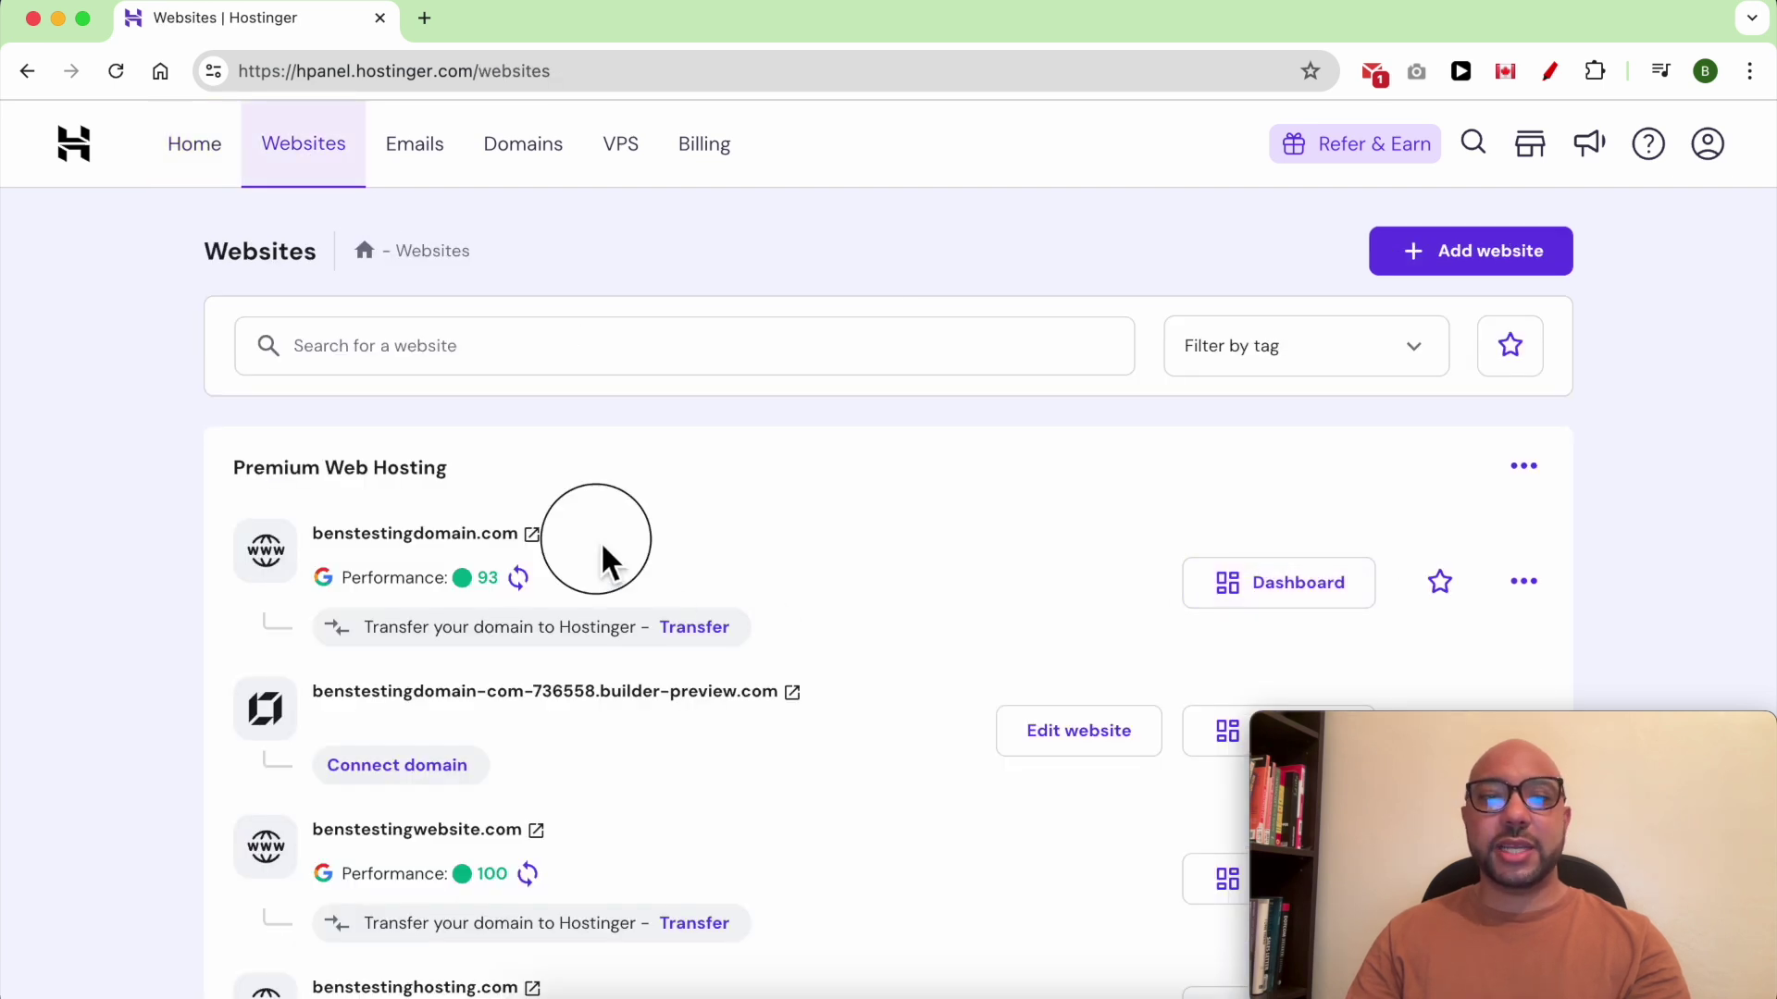
pyautogui.moveTo(544, 539); pyautogui.dragTo(311, 535)
pyautogui.click(1278, 582)
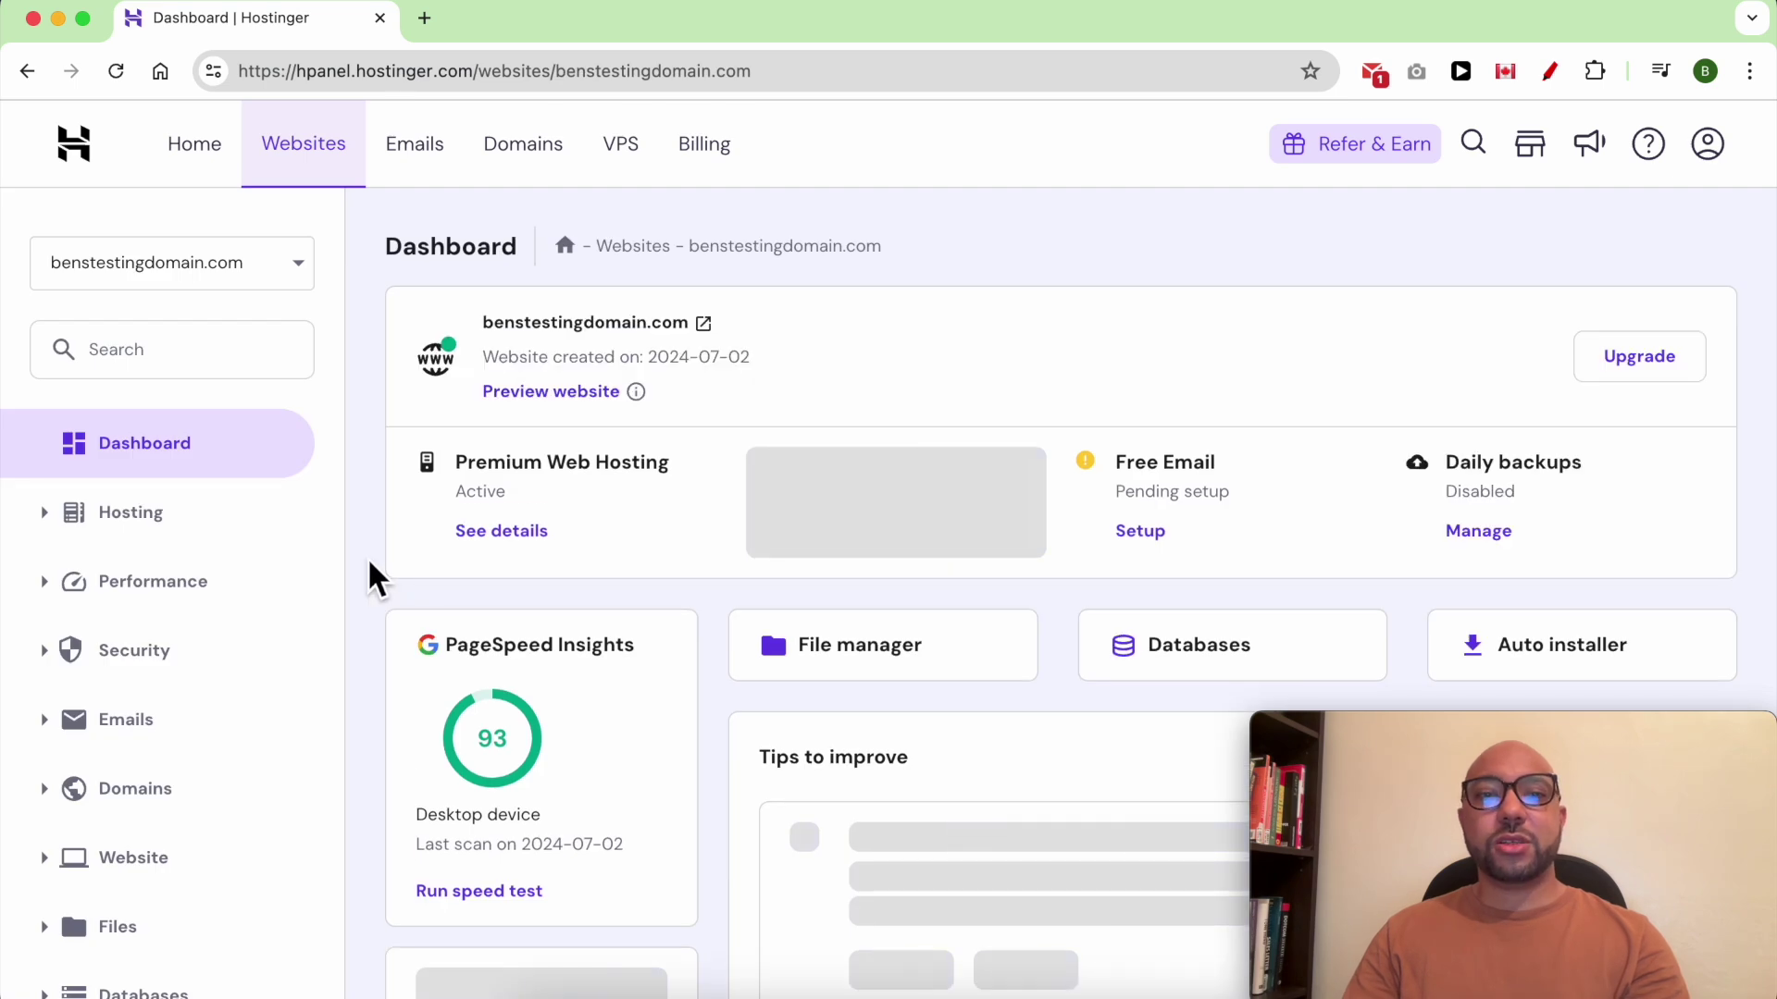
pyautogui.scroll(-1, 168, 583)
pyautogui.scroll(-1, 153, 721)
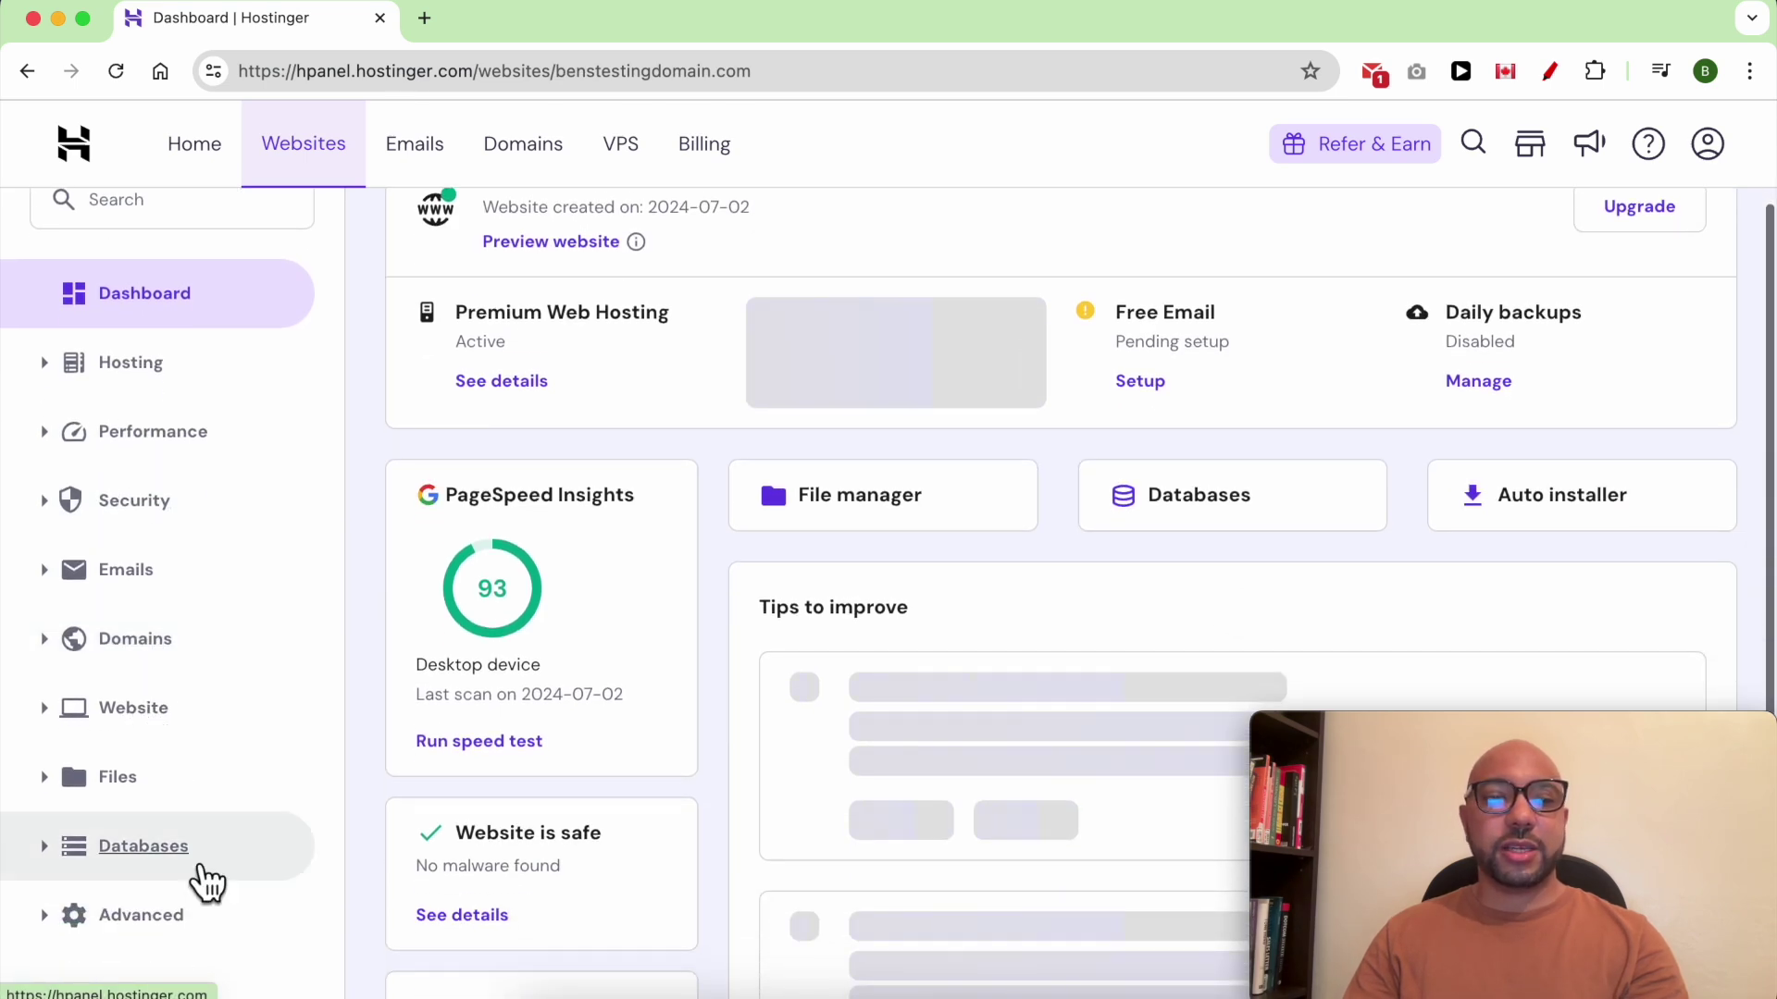
# Step: Expand the Website tools section and go to its WordPress overview
pyautogui.click(134, 707)
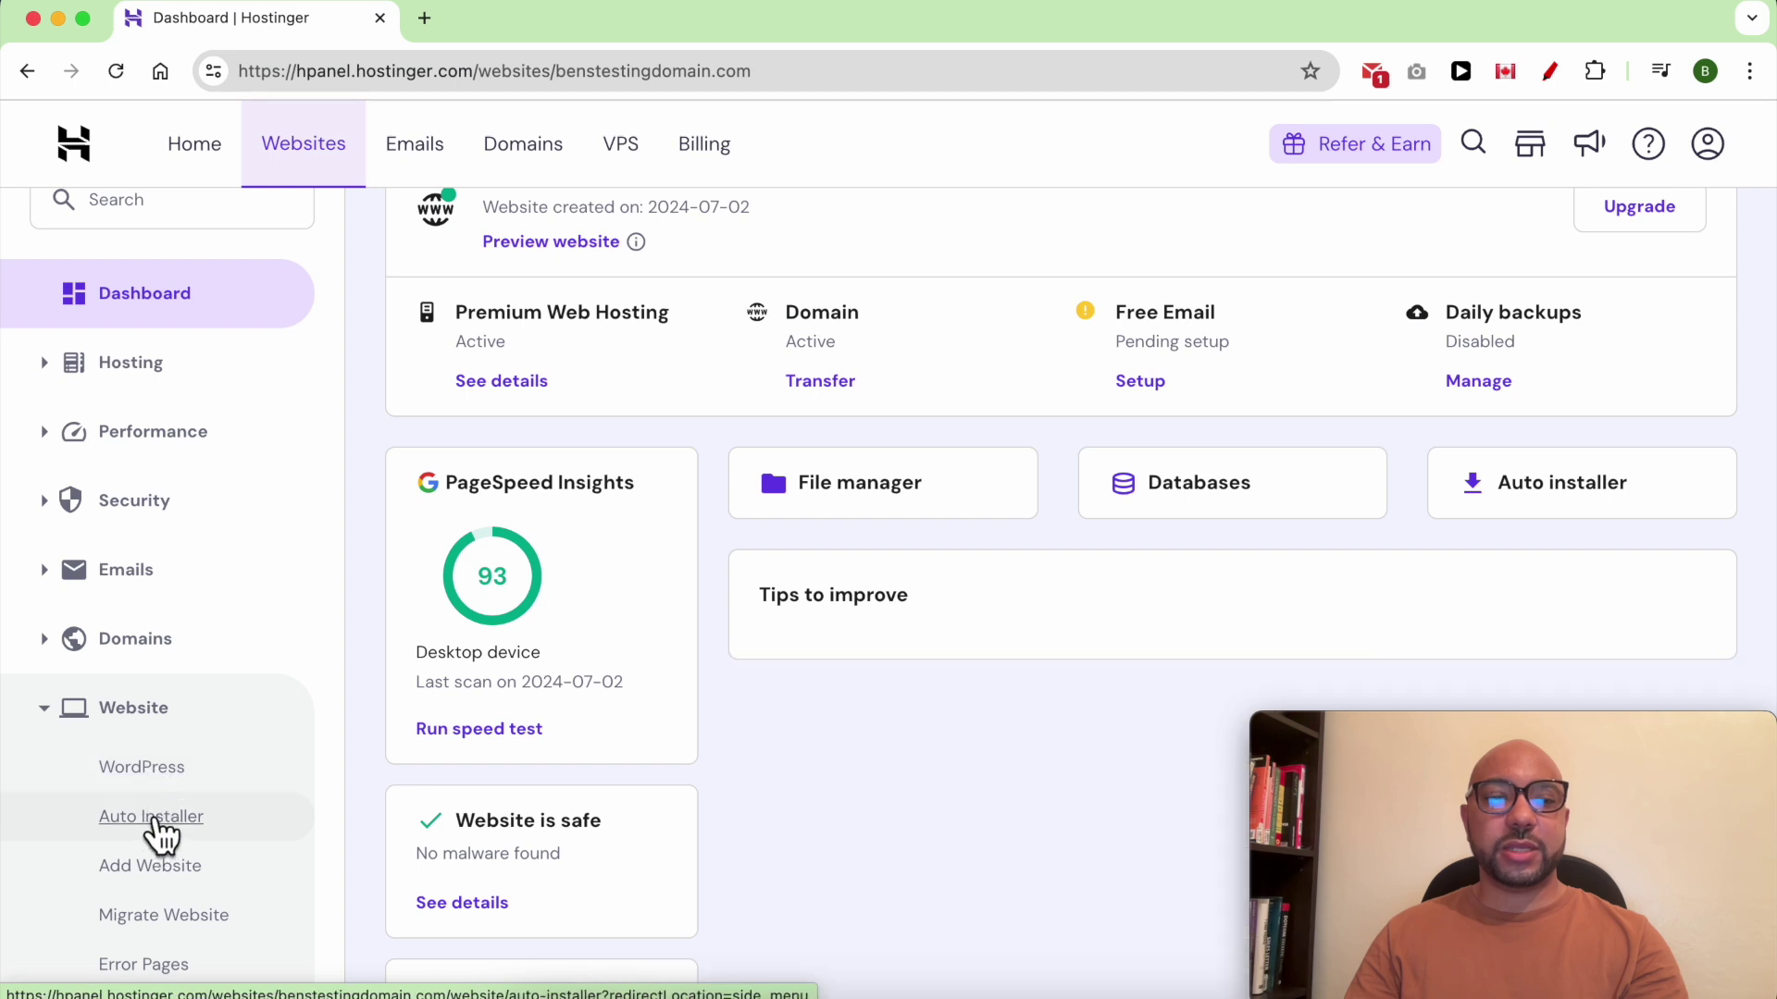
pyautogui.click(141, 767)
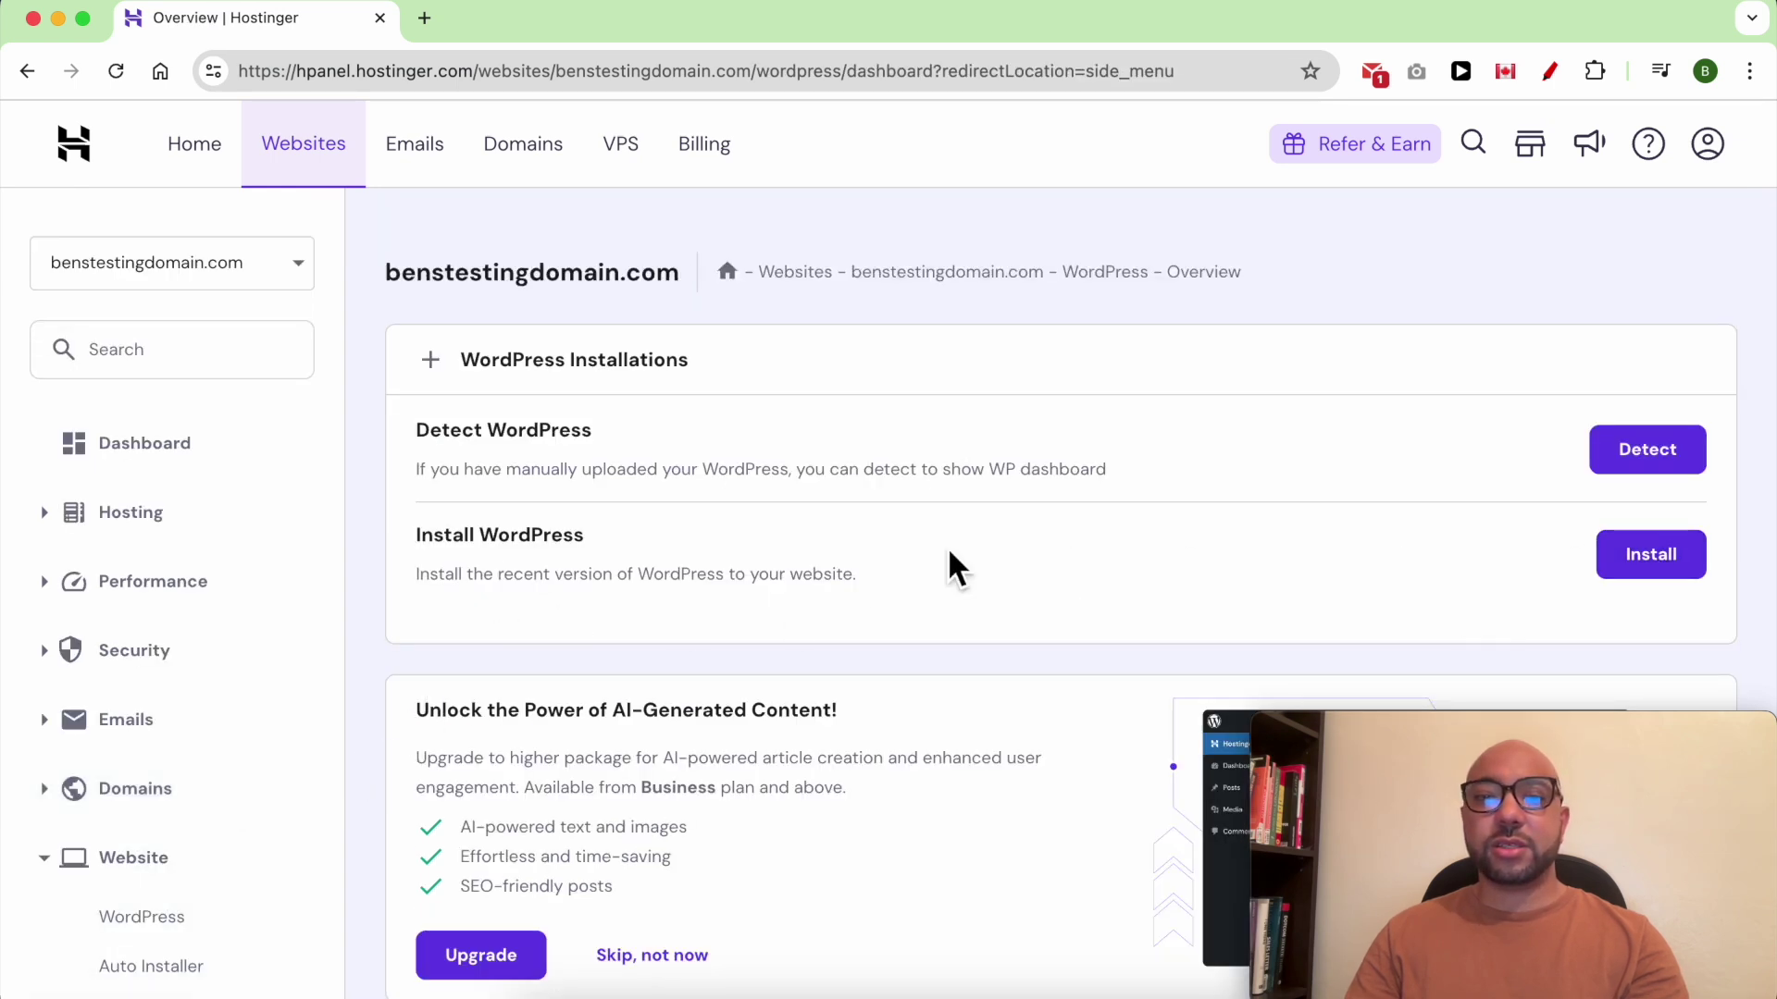
pyautogui.moveTo(854, 549); pyautogui.dragTo(913, 568)
# Step: Start a WordPress install titled Bens Testing Domain with a password and continue
pyautogui.click(1651, 553)
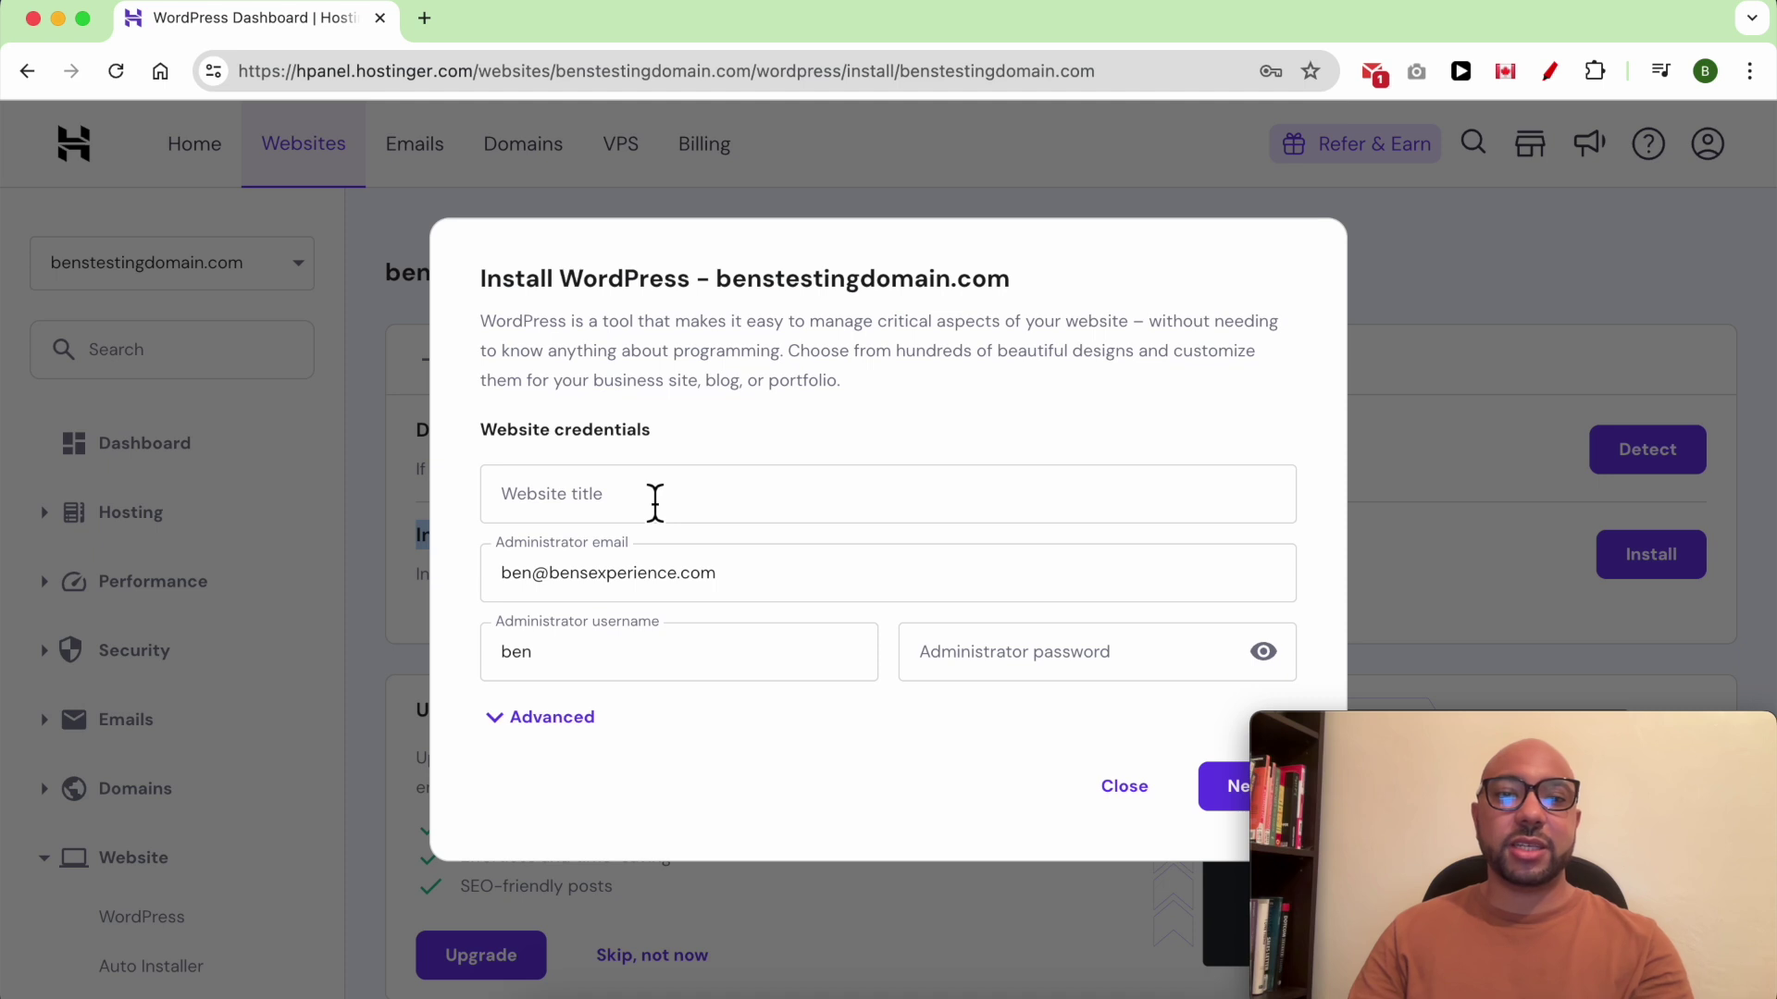
pyautogui.click(653, 502)
pyautogui.write('Bens Testing Domain')
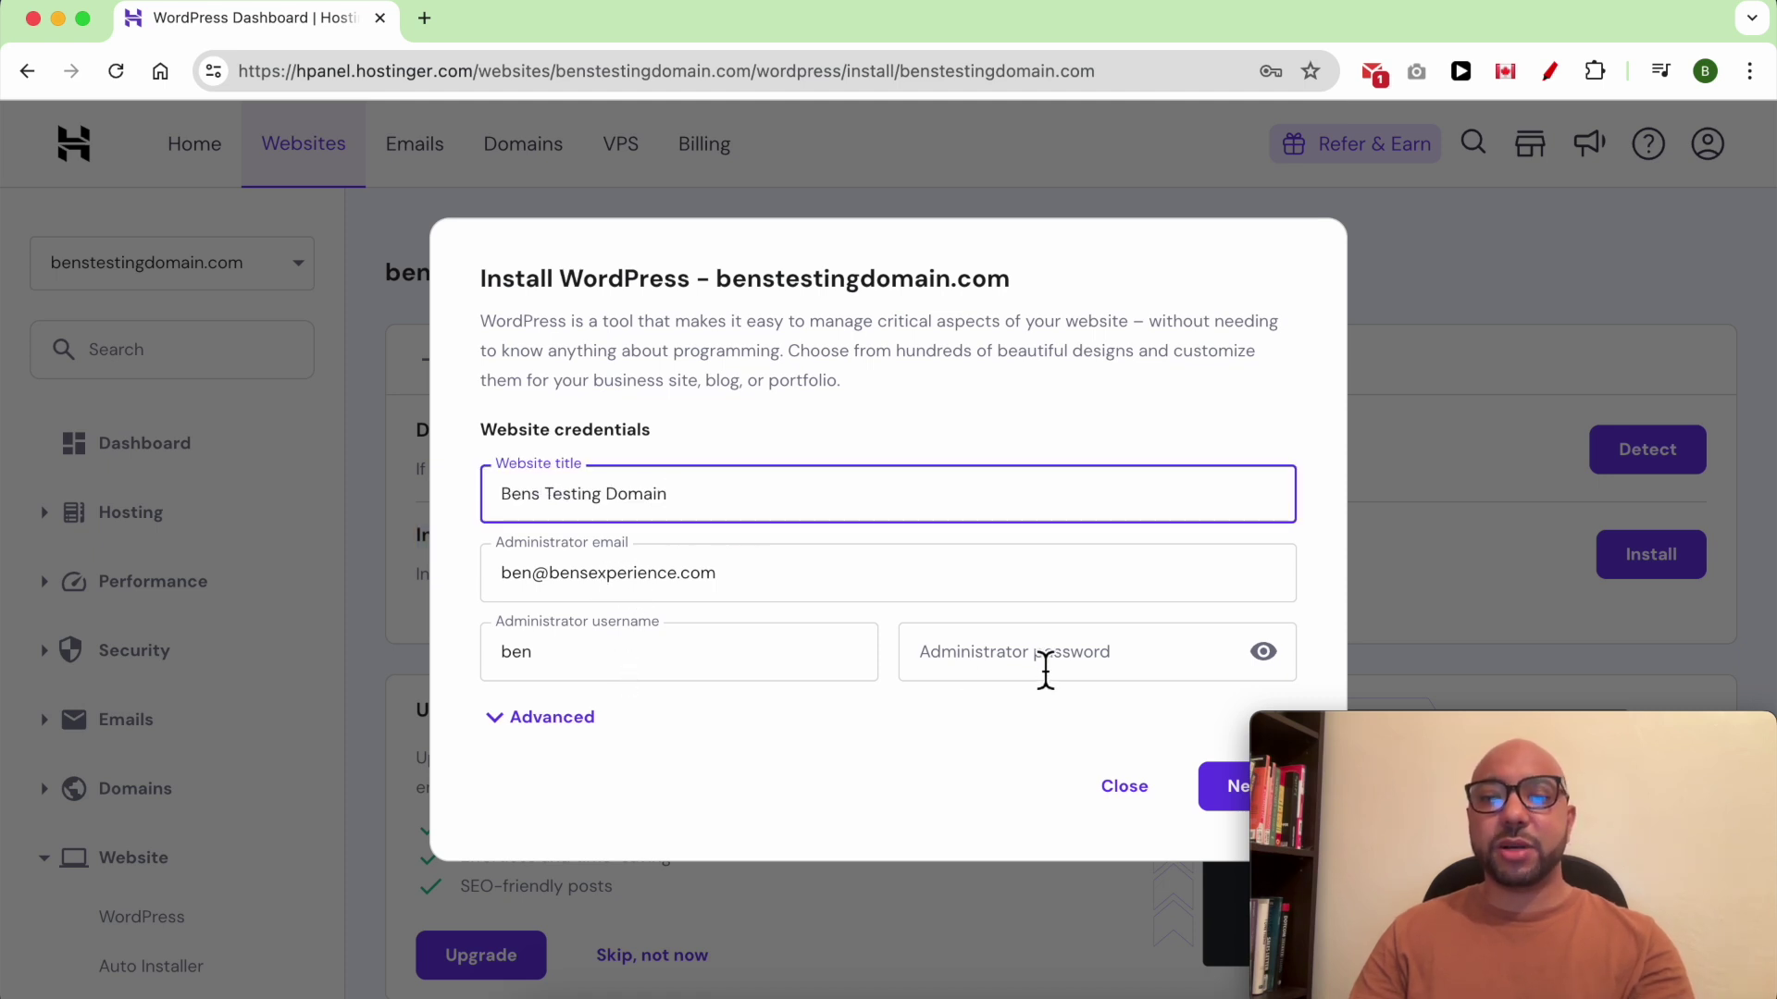
pyautogui.click(1250, 903)
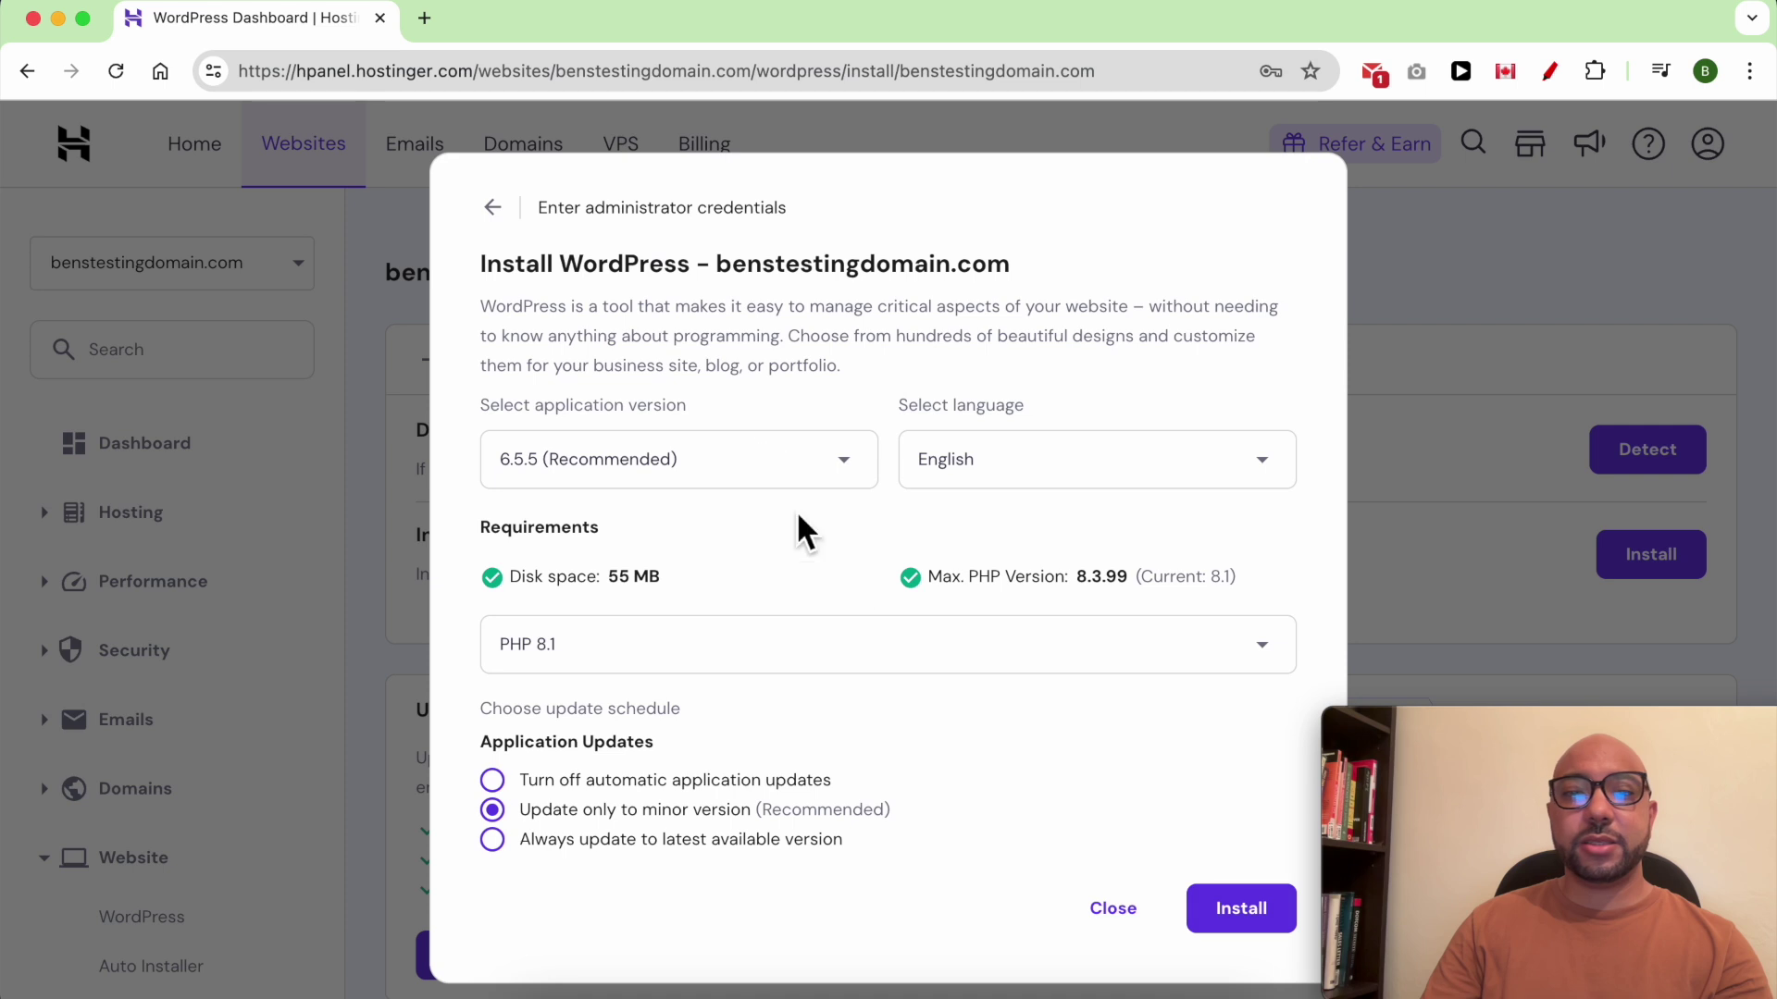
# Step: Keep version 6.5.5 and English as the language, then submit the installation
pyautogui.click(671, 473)
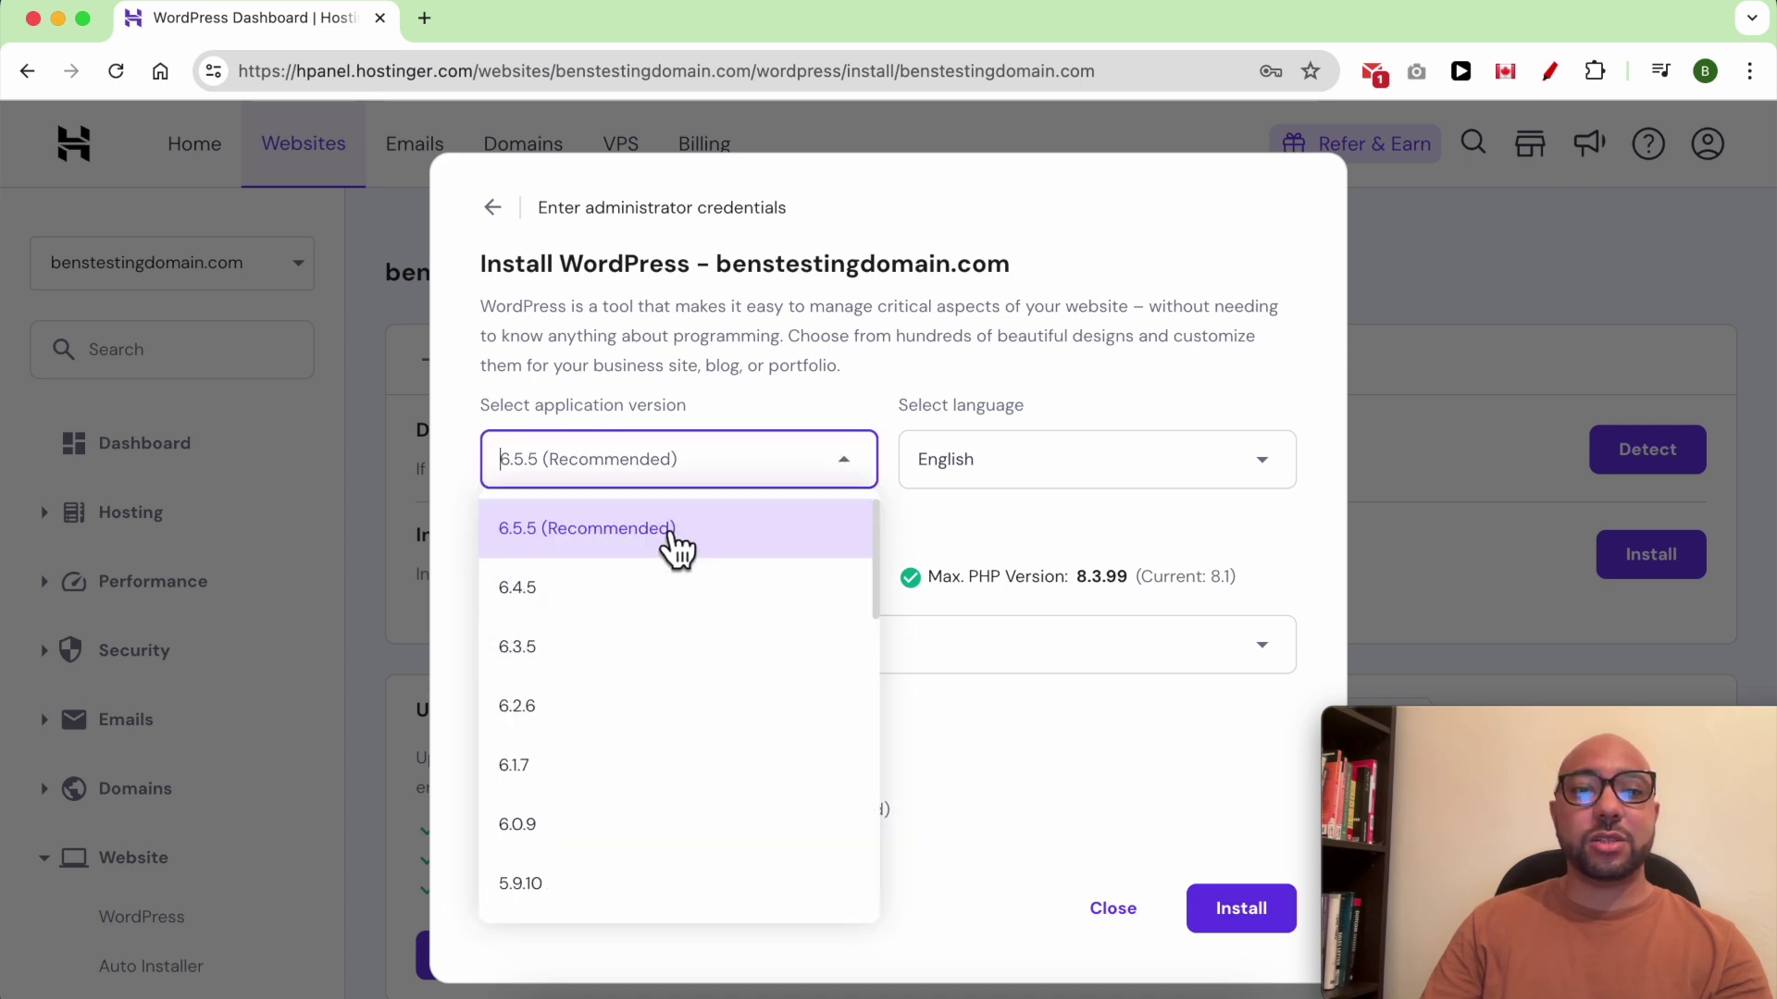
pyautogui.click(685, 542)
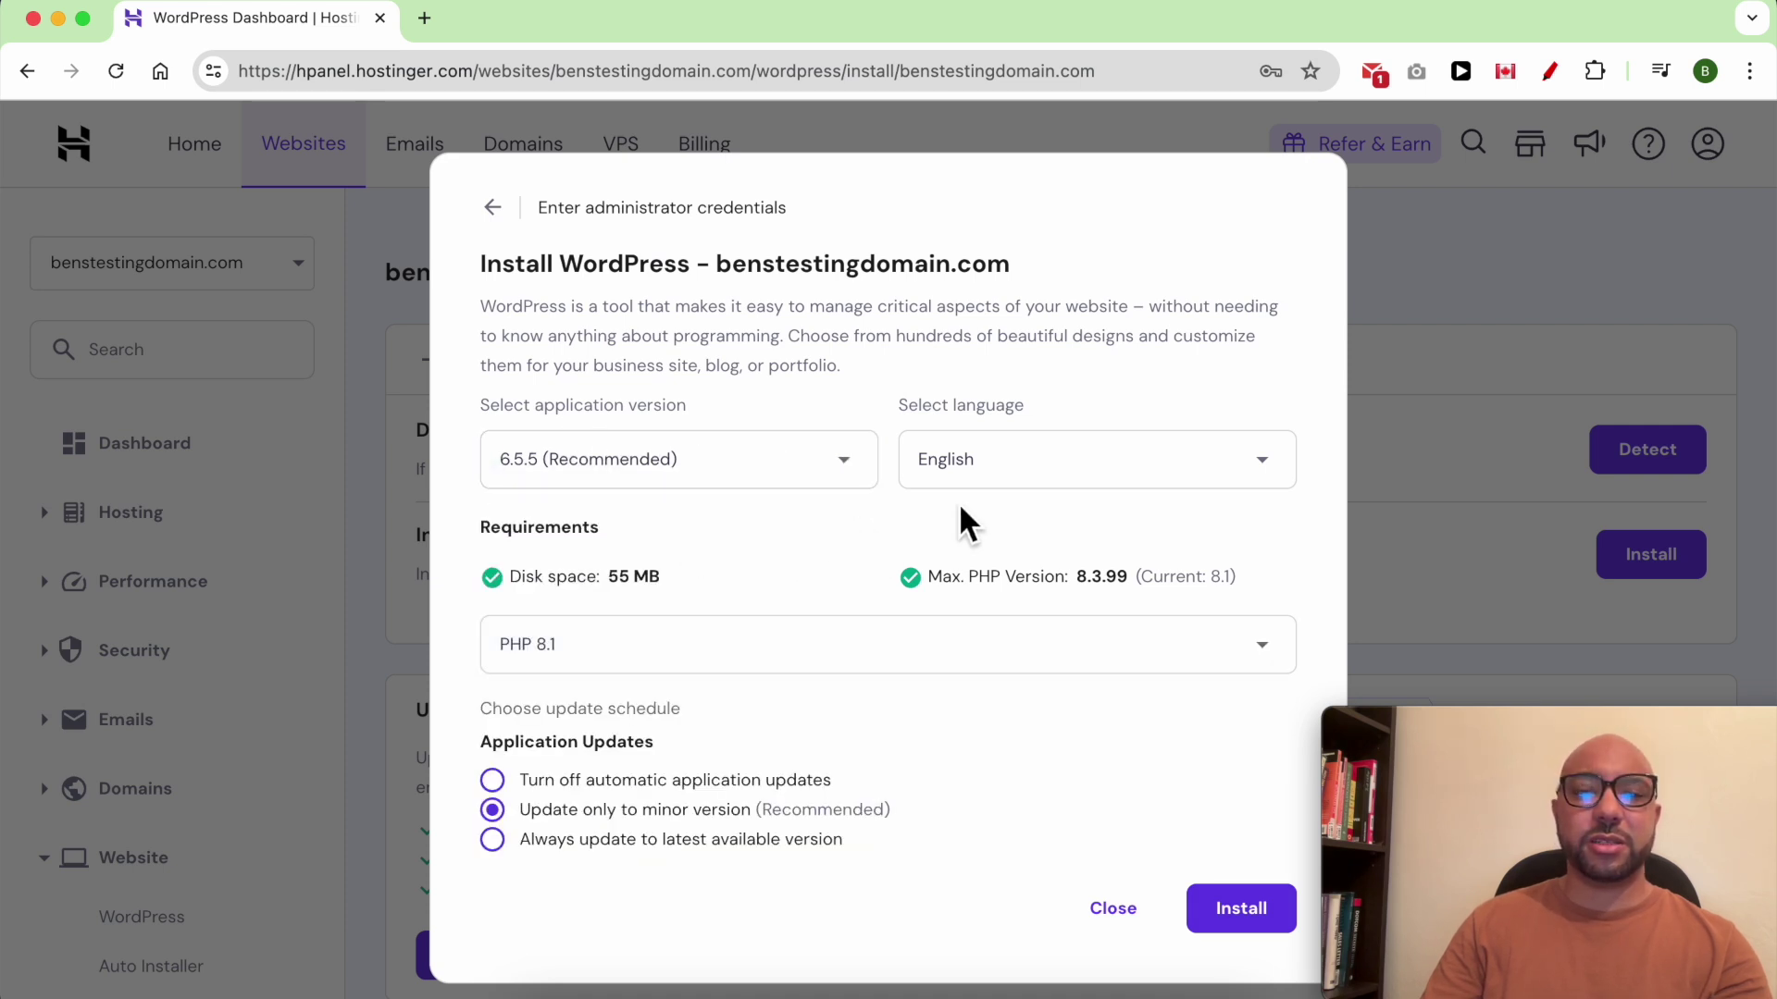
pyautogui.click(1076, 464)
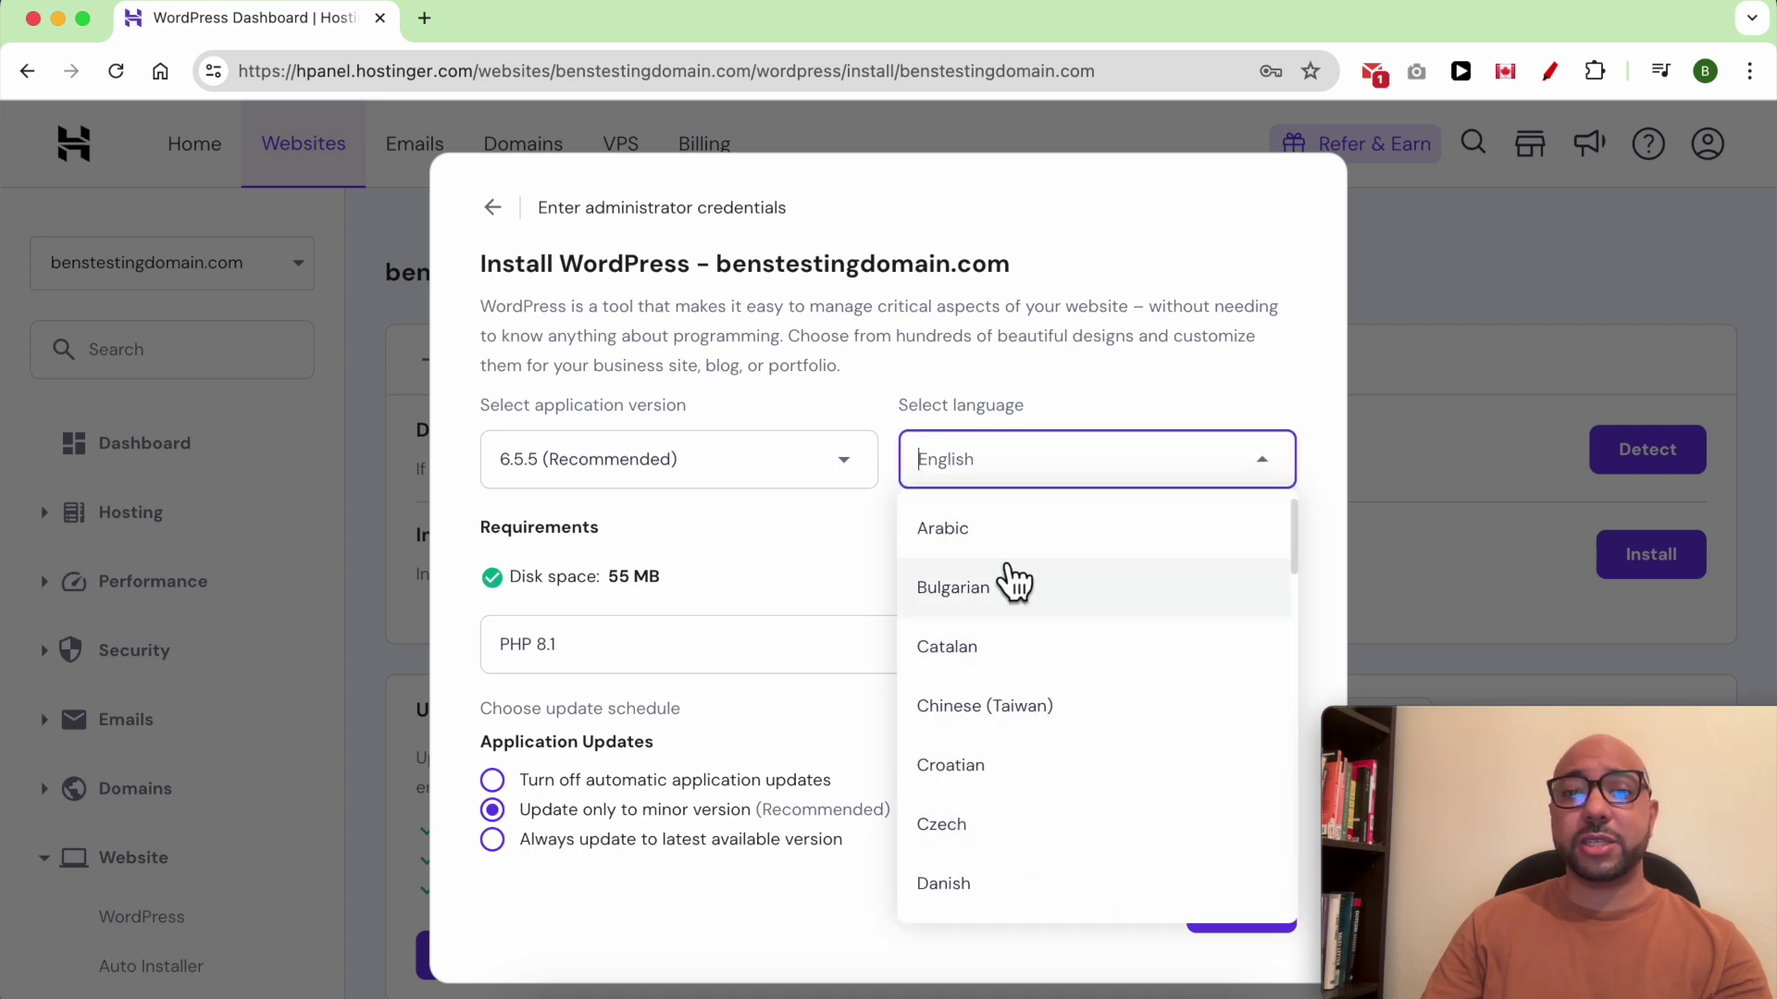
pyautogui.click(826, 563)
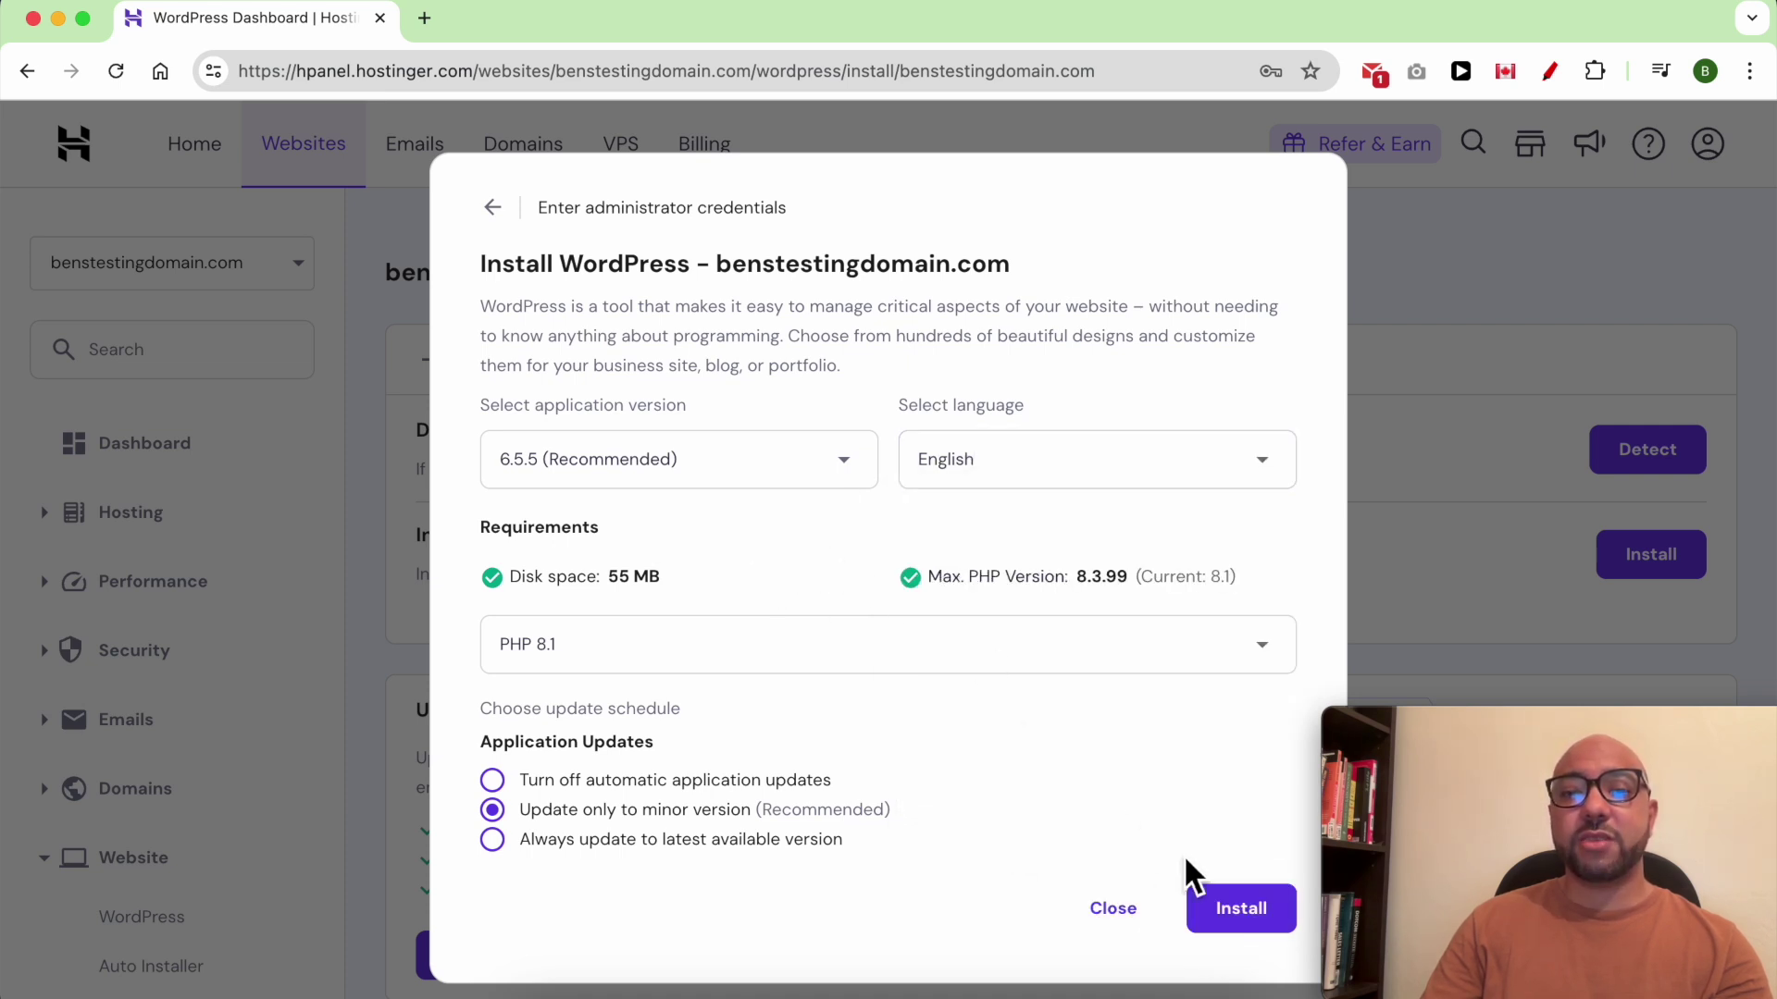
pyautogui.click(1241, 907)
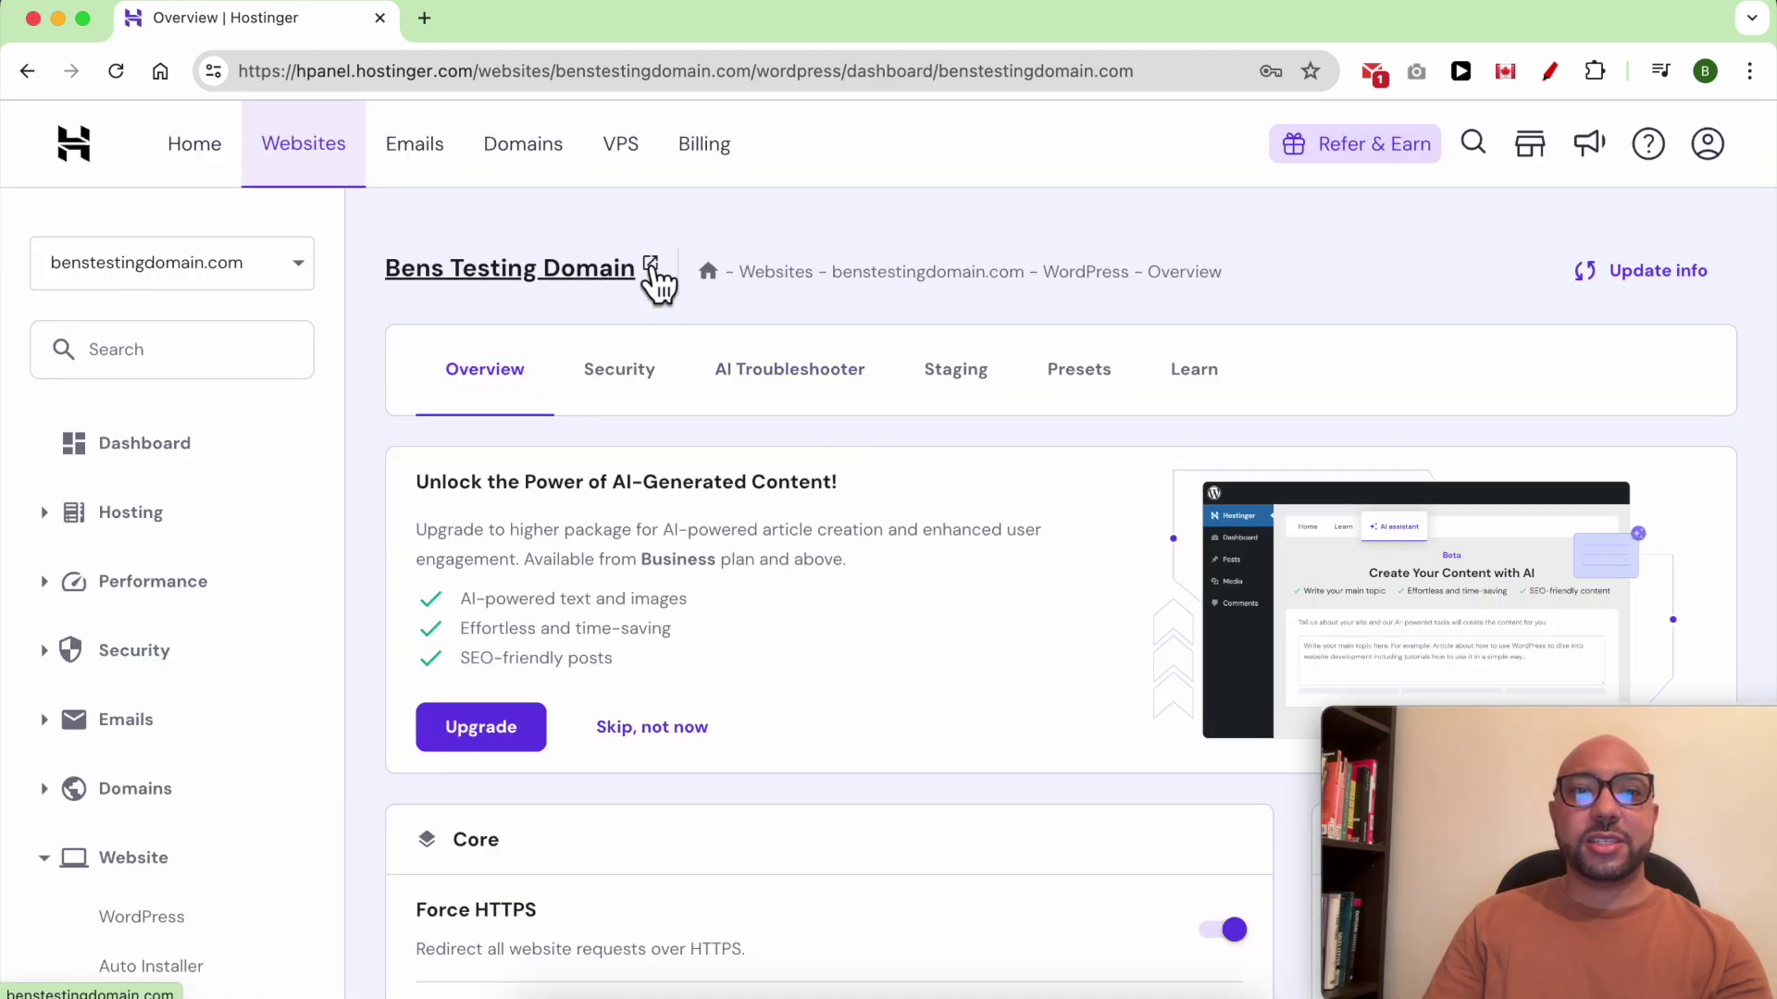
# Step: View the live default homepage in a new tab, then return to the hPanel WordPress overview
pyautogui.click(653, 269)
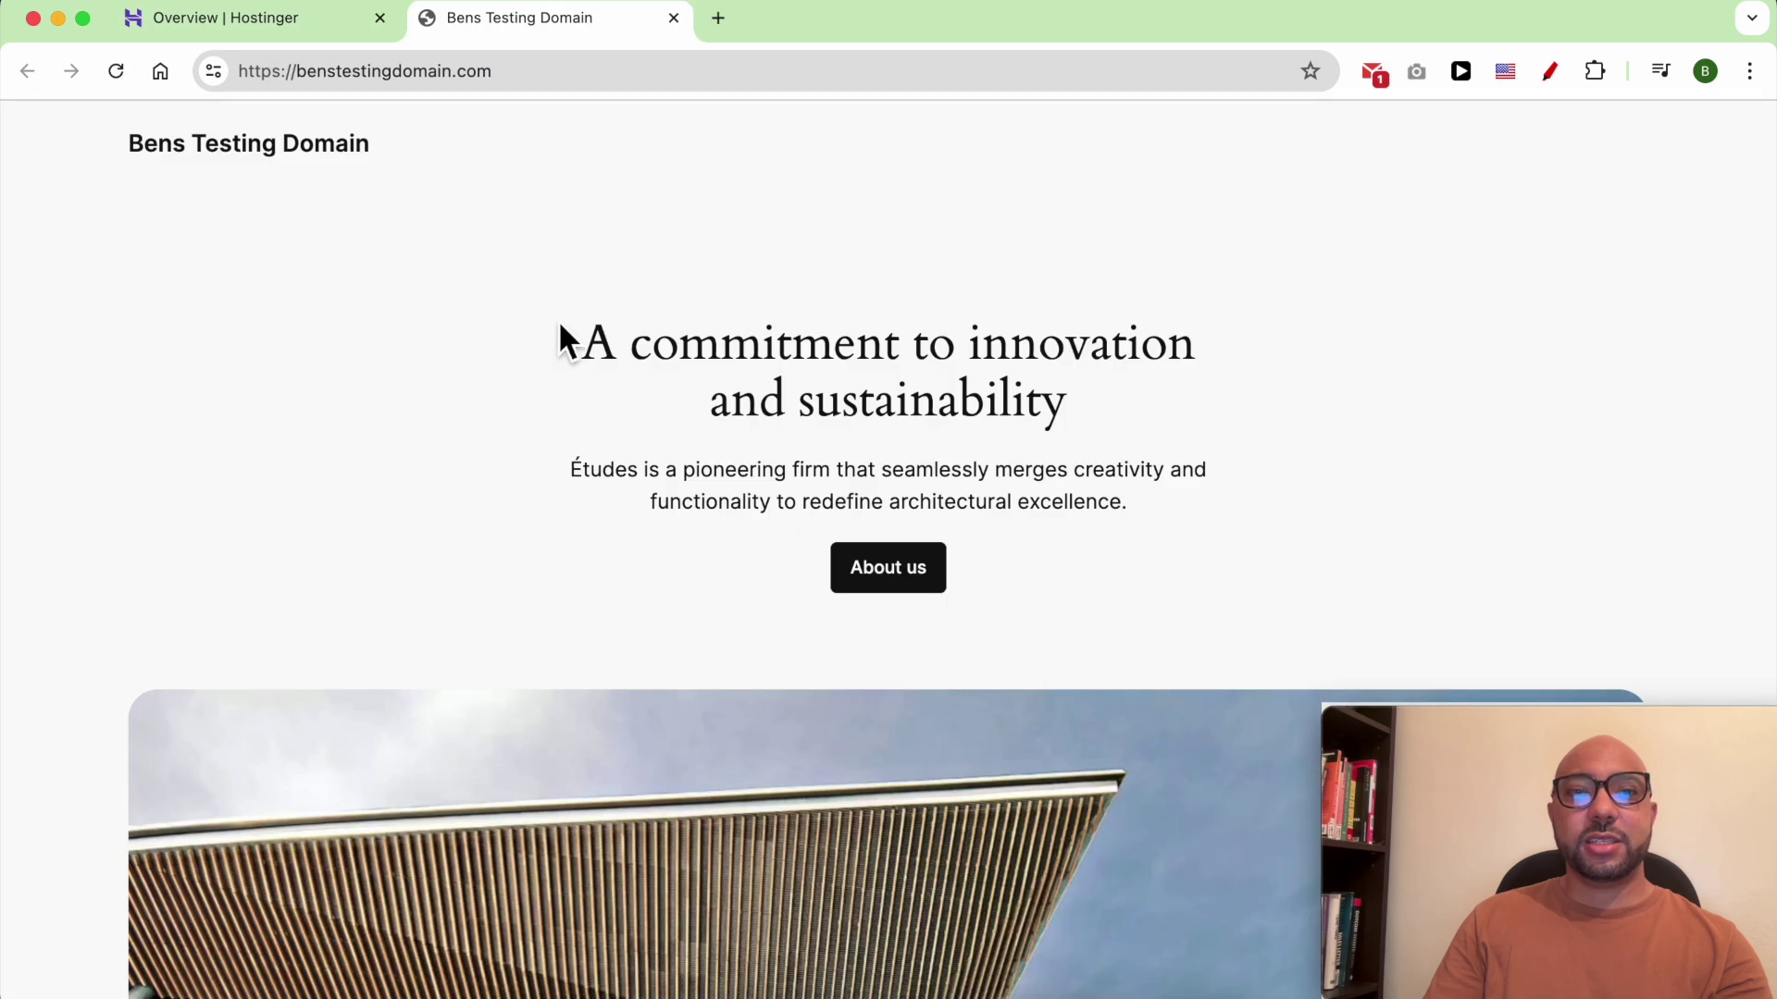
pyautogui.moveTo(558, 333); pyautogui.dragTo(1121, 535)
pyautogui.click(1163, 573)
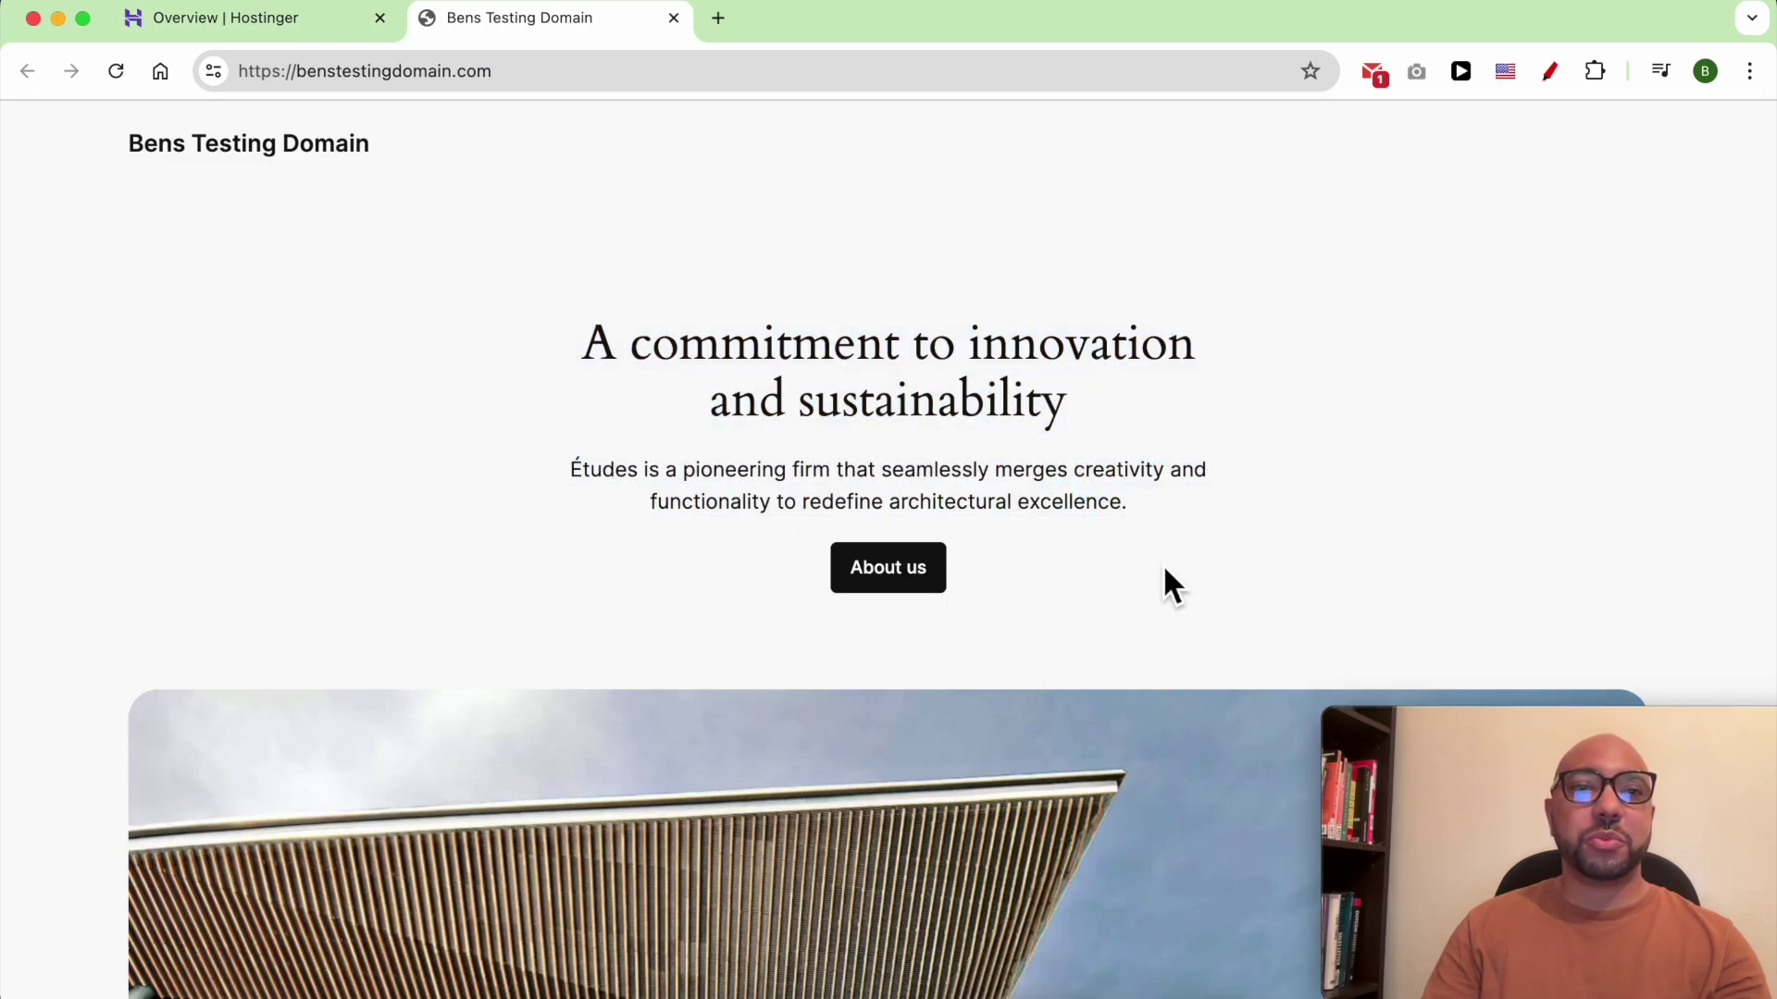
pyautogui.click(223, 18)
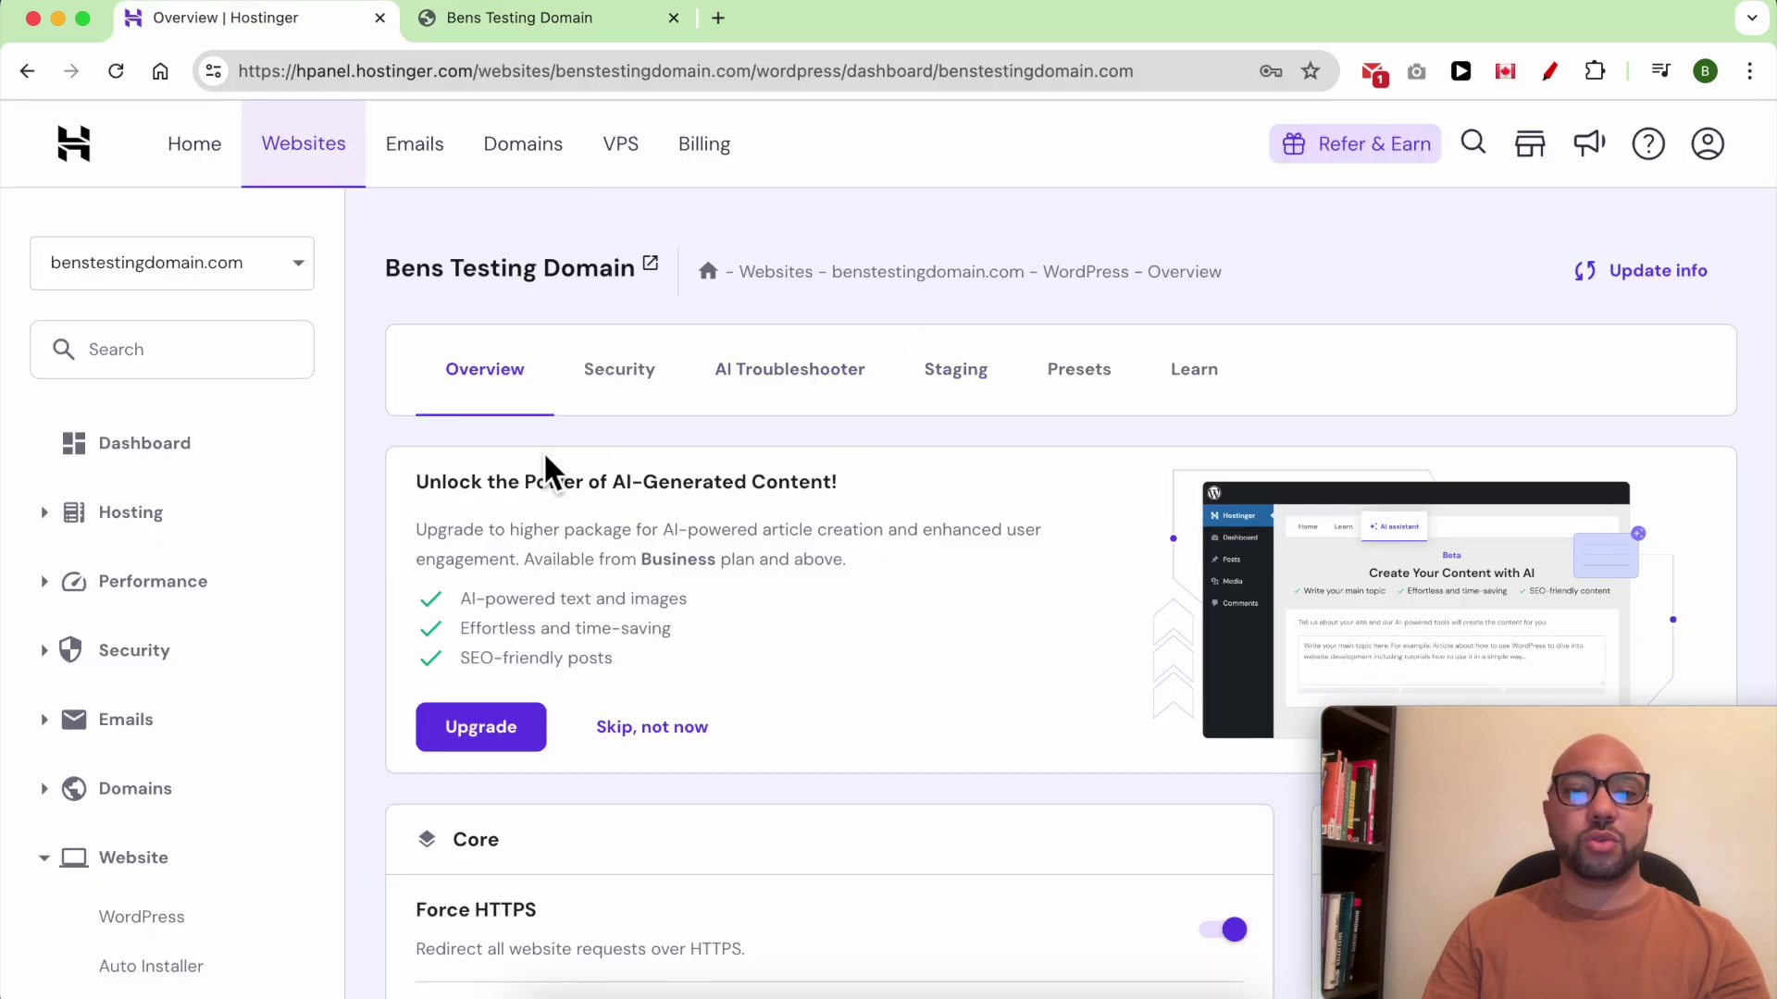
pyautogui.scroll(-5, 572, 451)
pyautogui.scroll(-3, 584, 459)
pyautogui.scroll(-3, 584, 473)
pyautogui.scroll(-2, 833, 472)
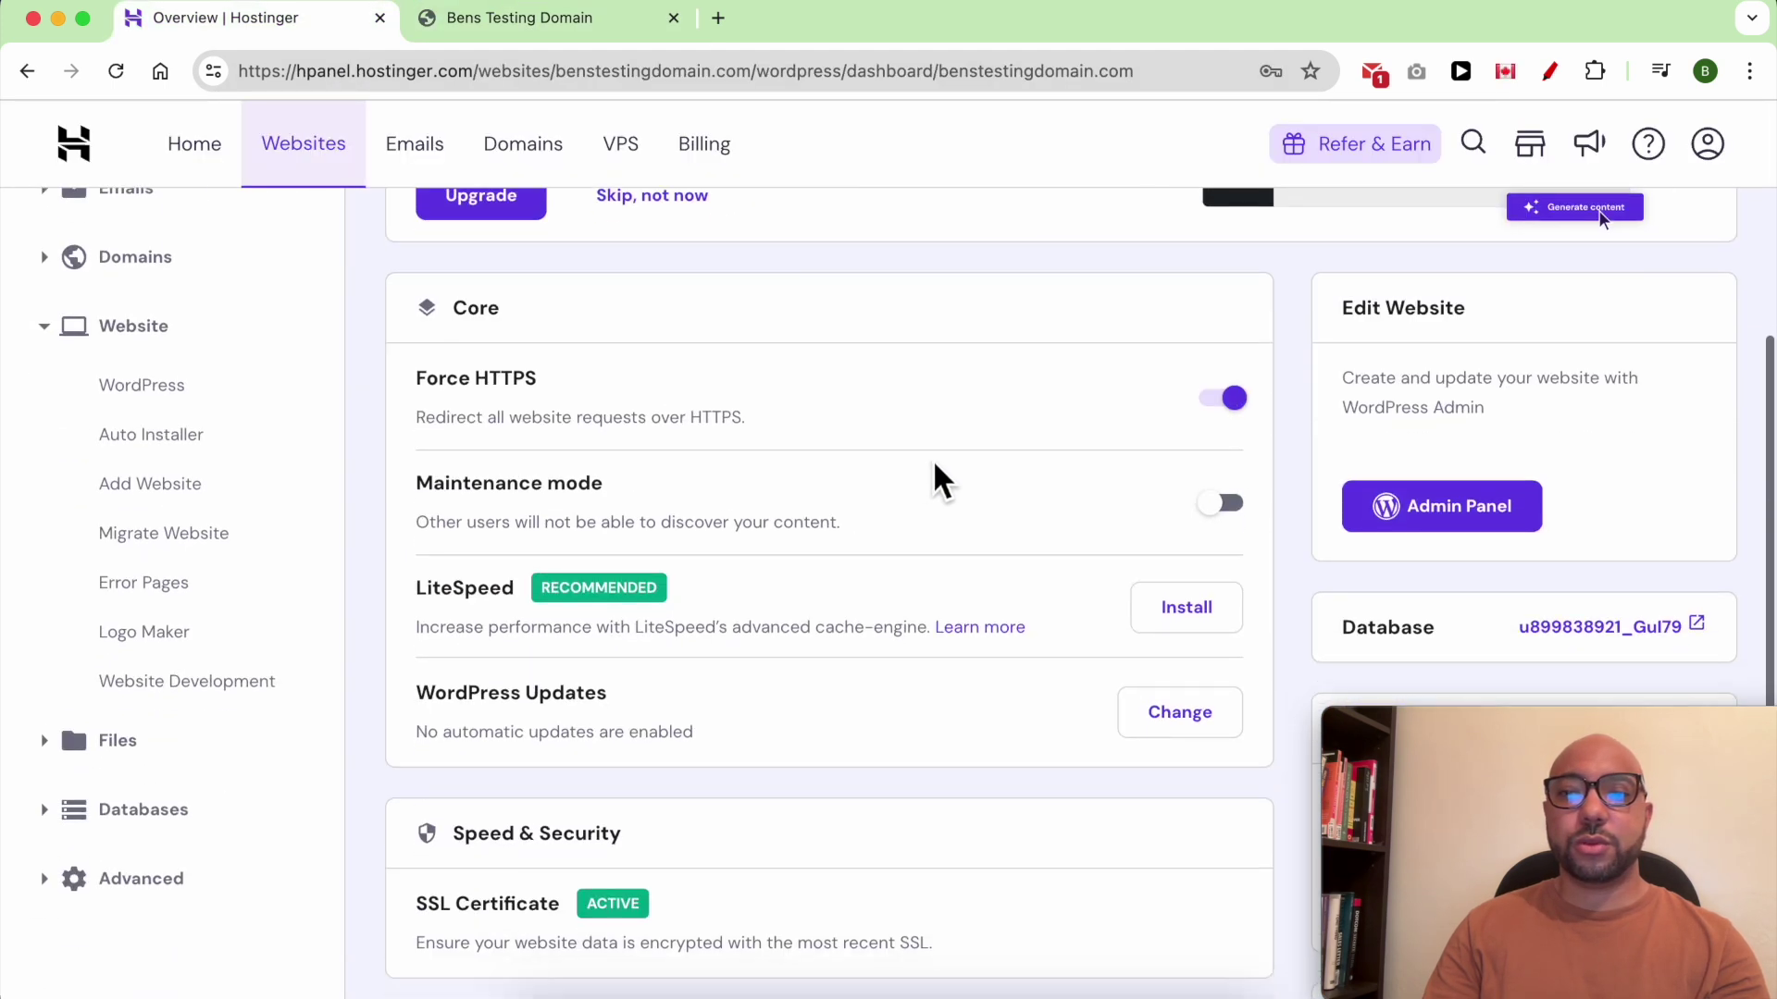
pyautogui.scroll(-1, 1141, 503)
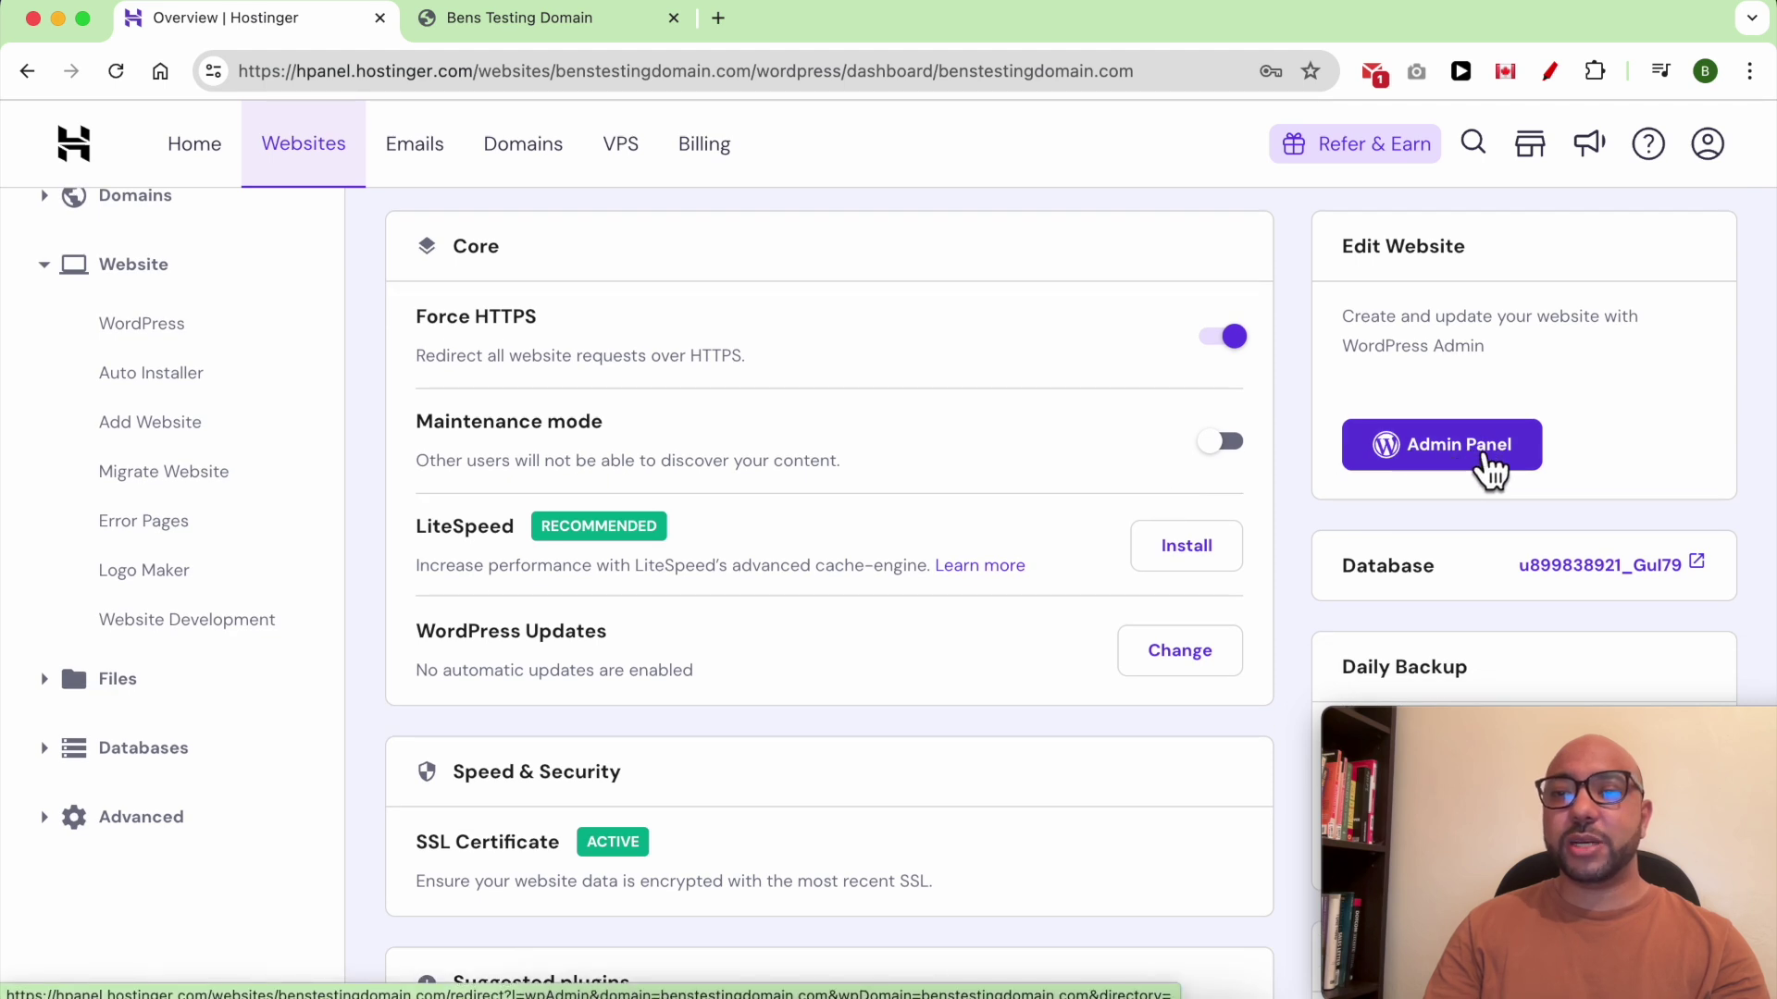
# Step: From the WordPress admin, add the Astra theme under Appearance > Themes and activate it
pyautogui.click(1488, 466)
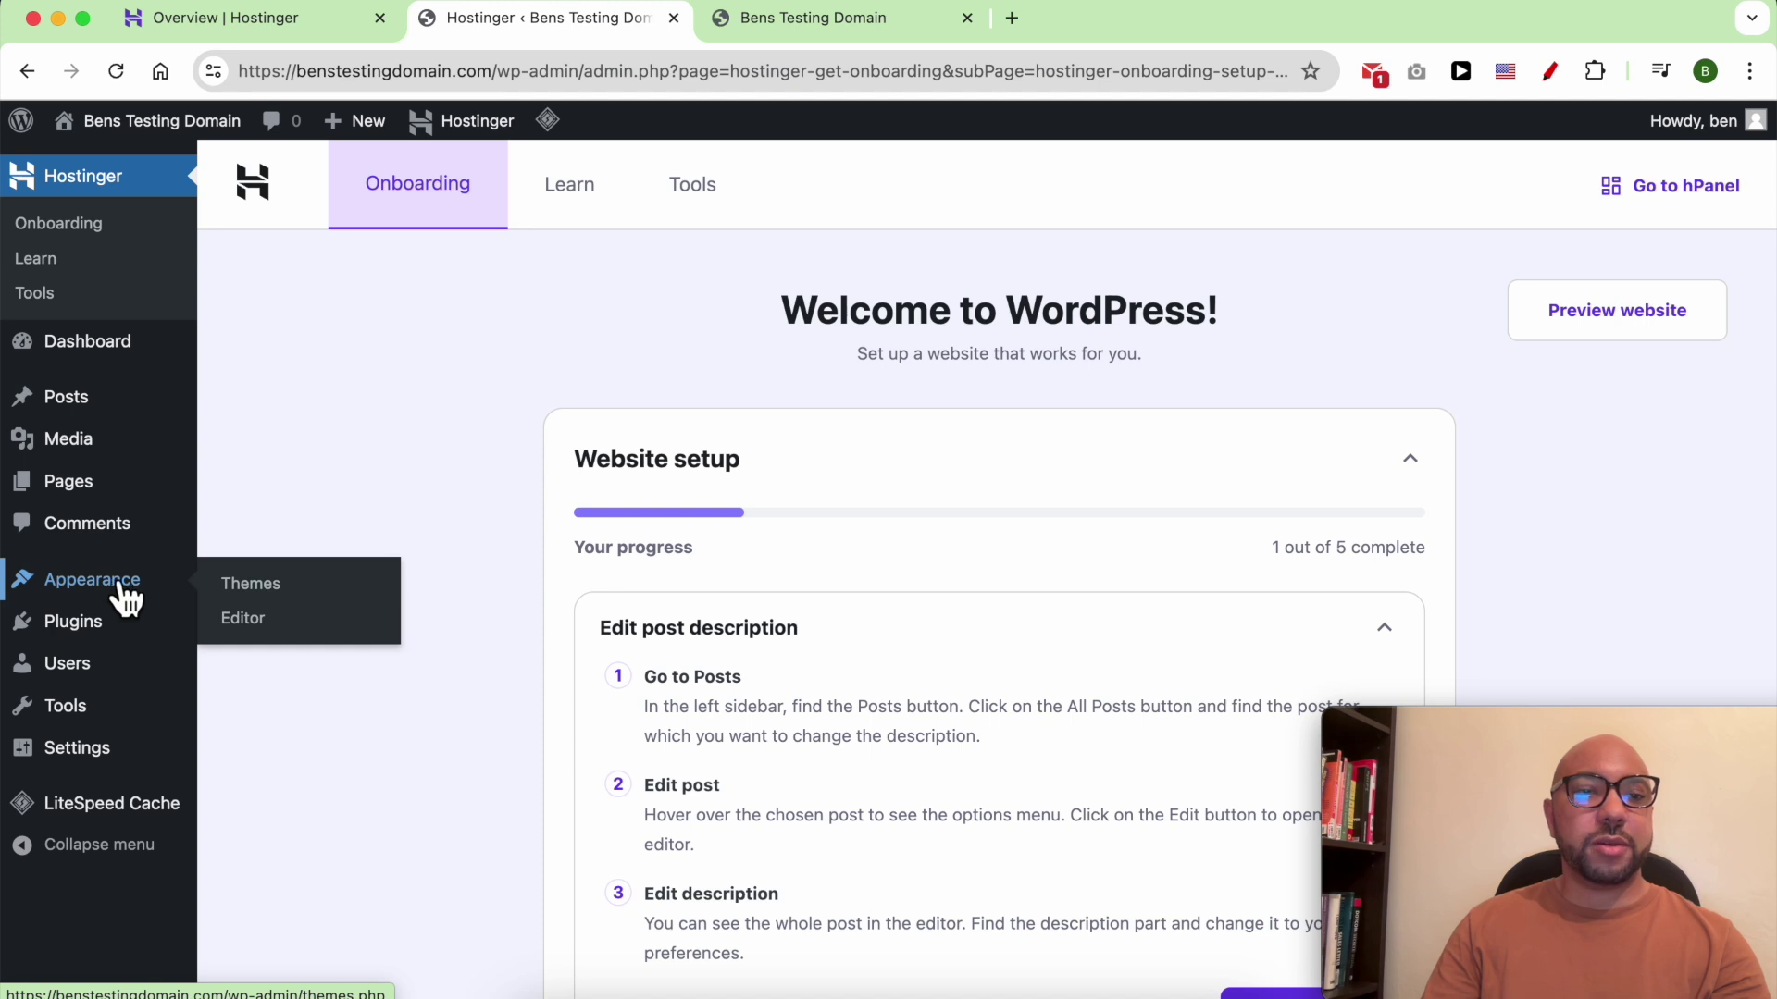
pyautogui.click(251, 585)
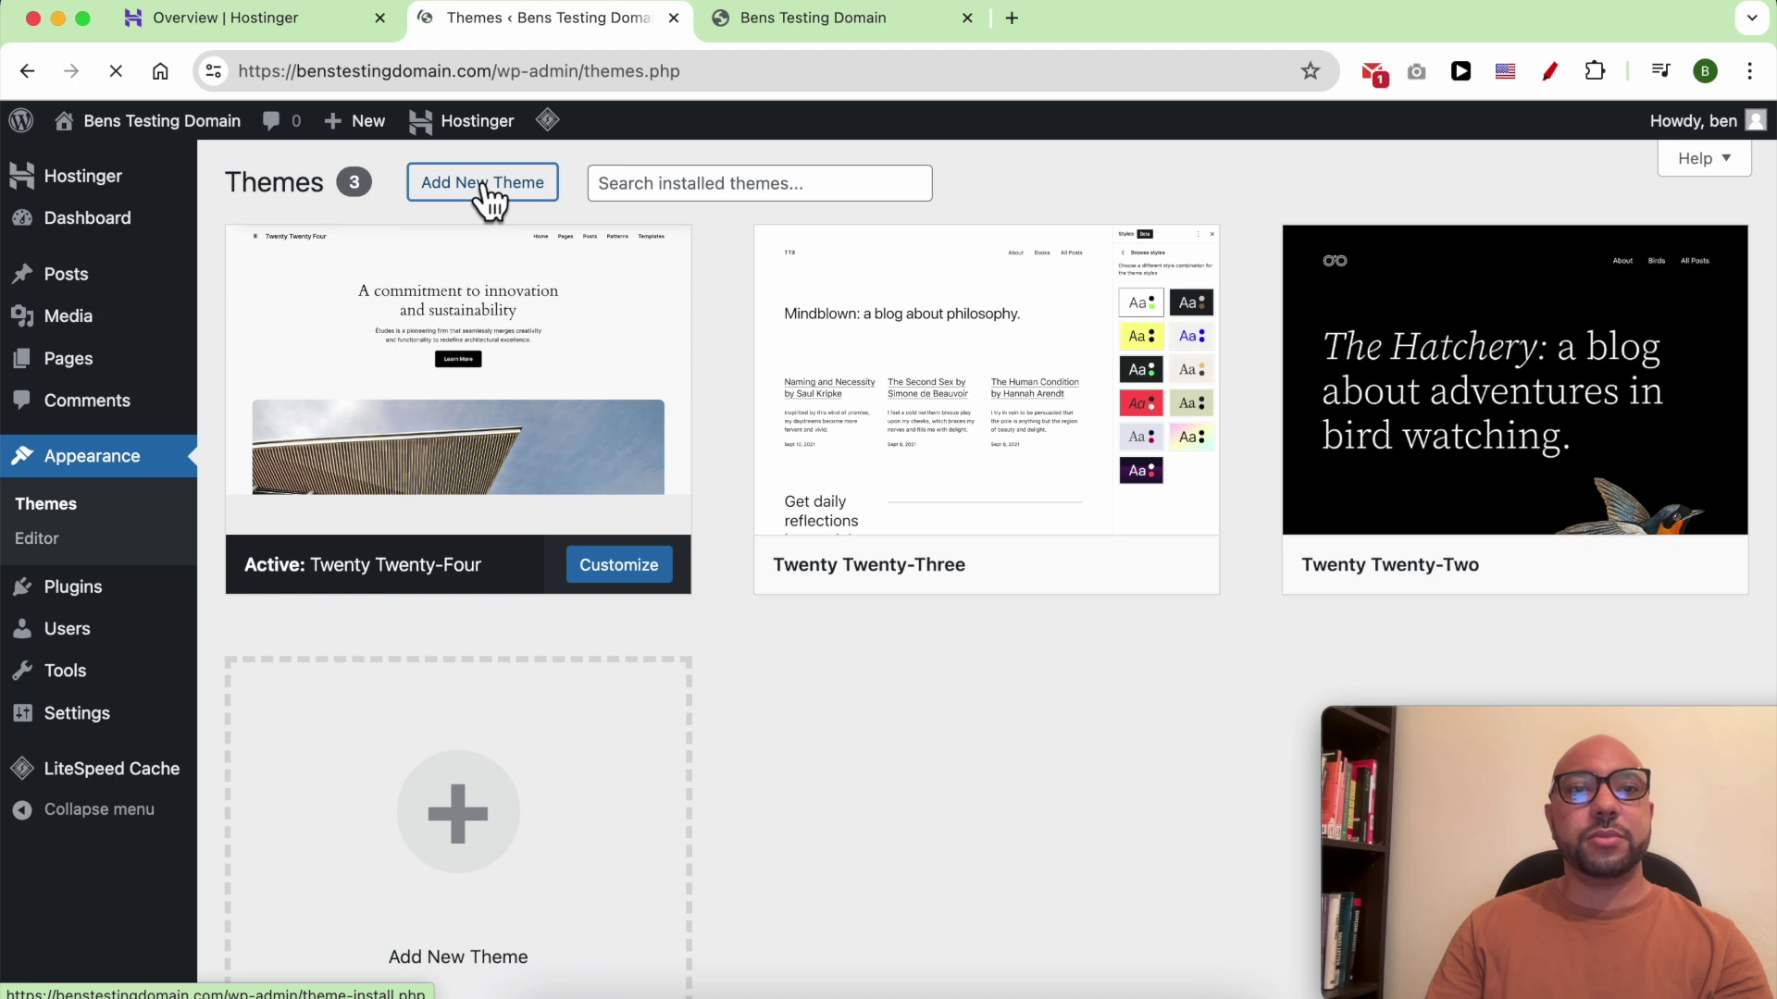
pyautogui.click(482, 181)
pyautogui.scroll(-3, 890, 555)
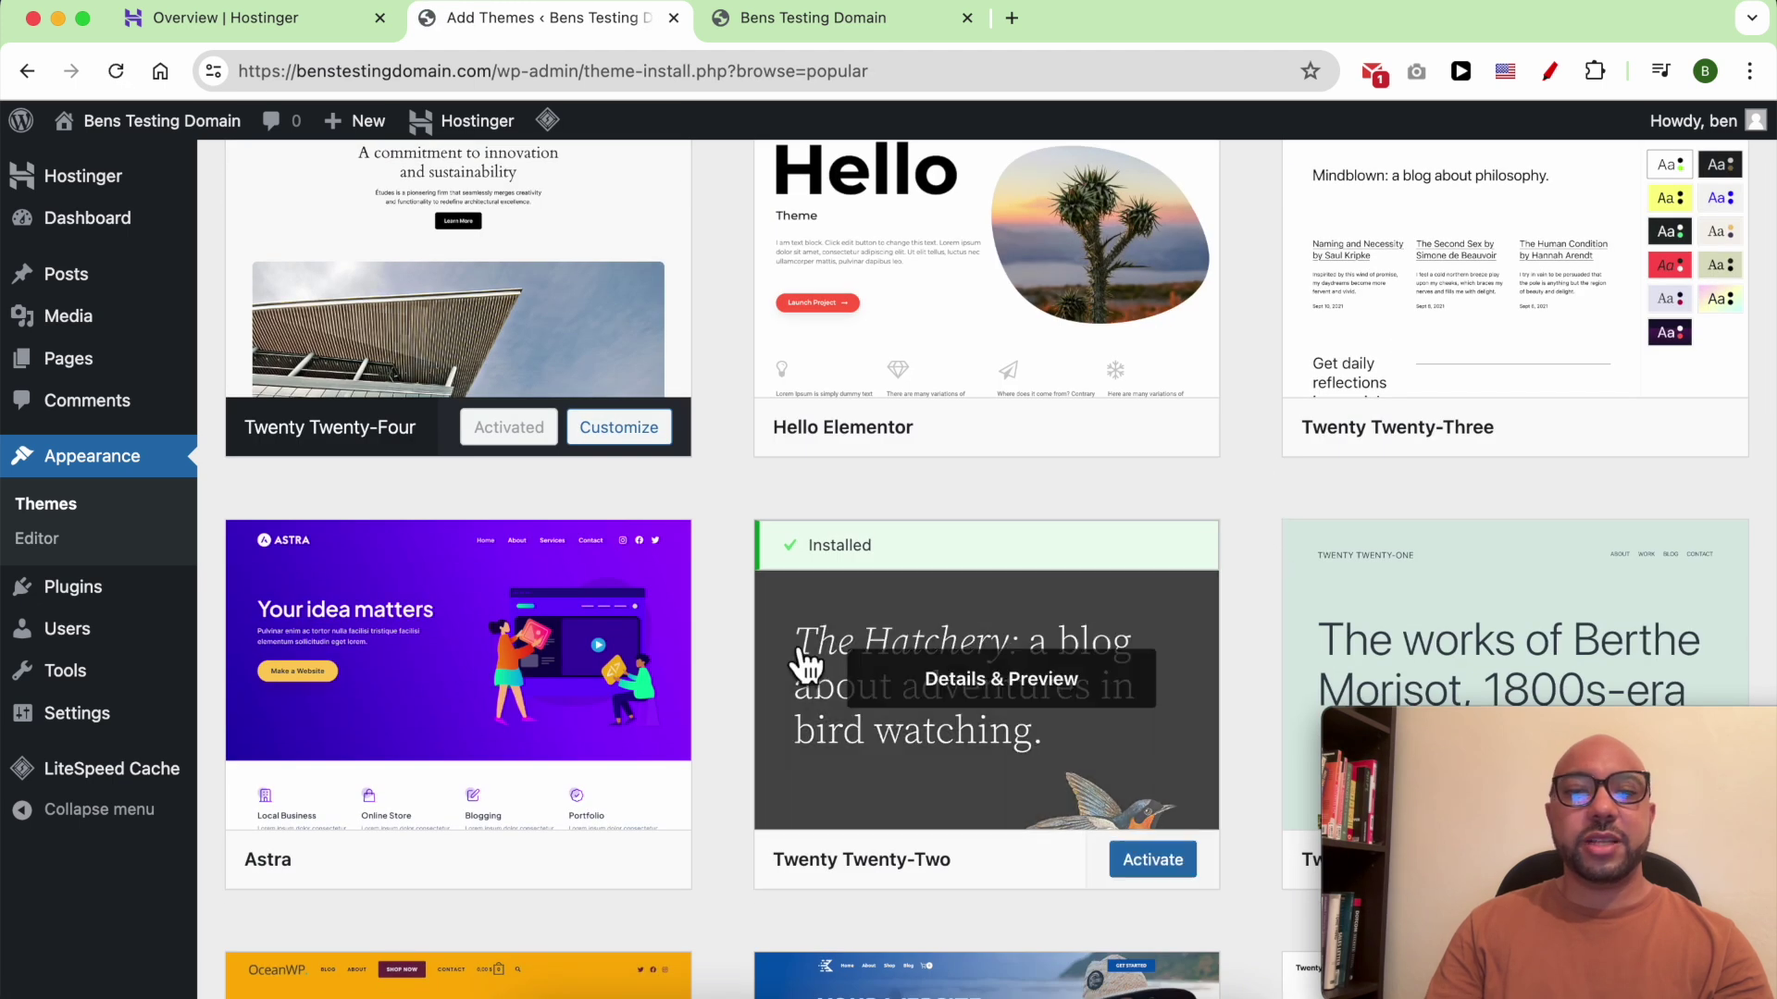
pyautogui.click(538, 860)
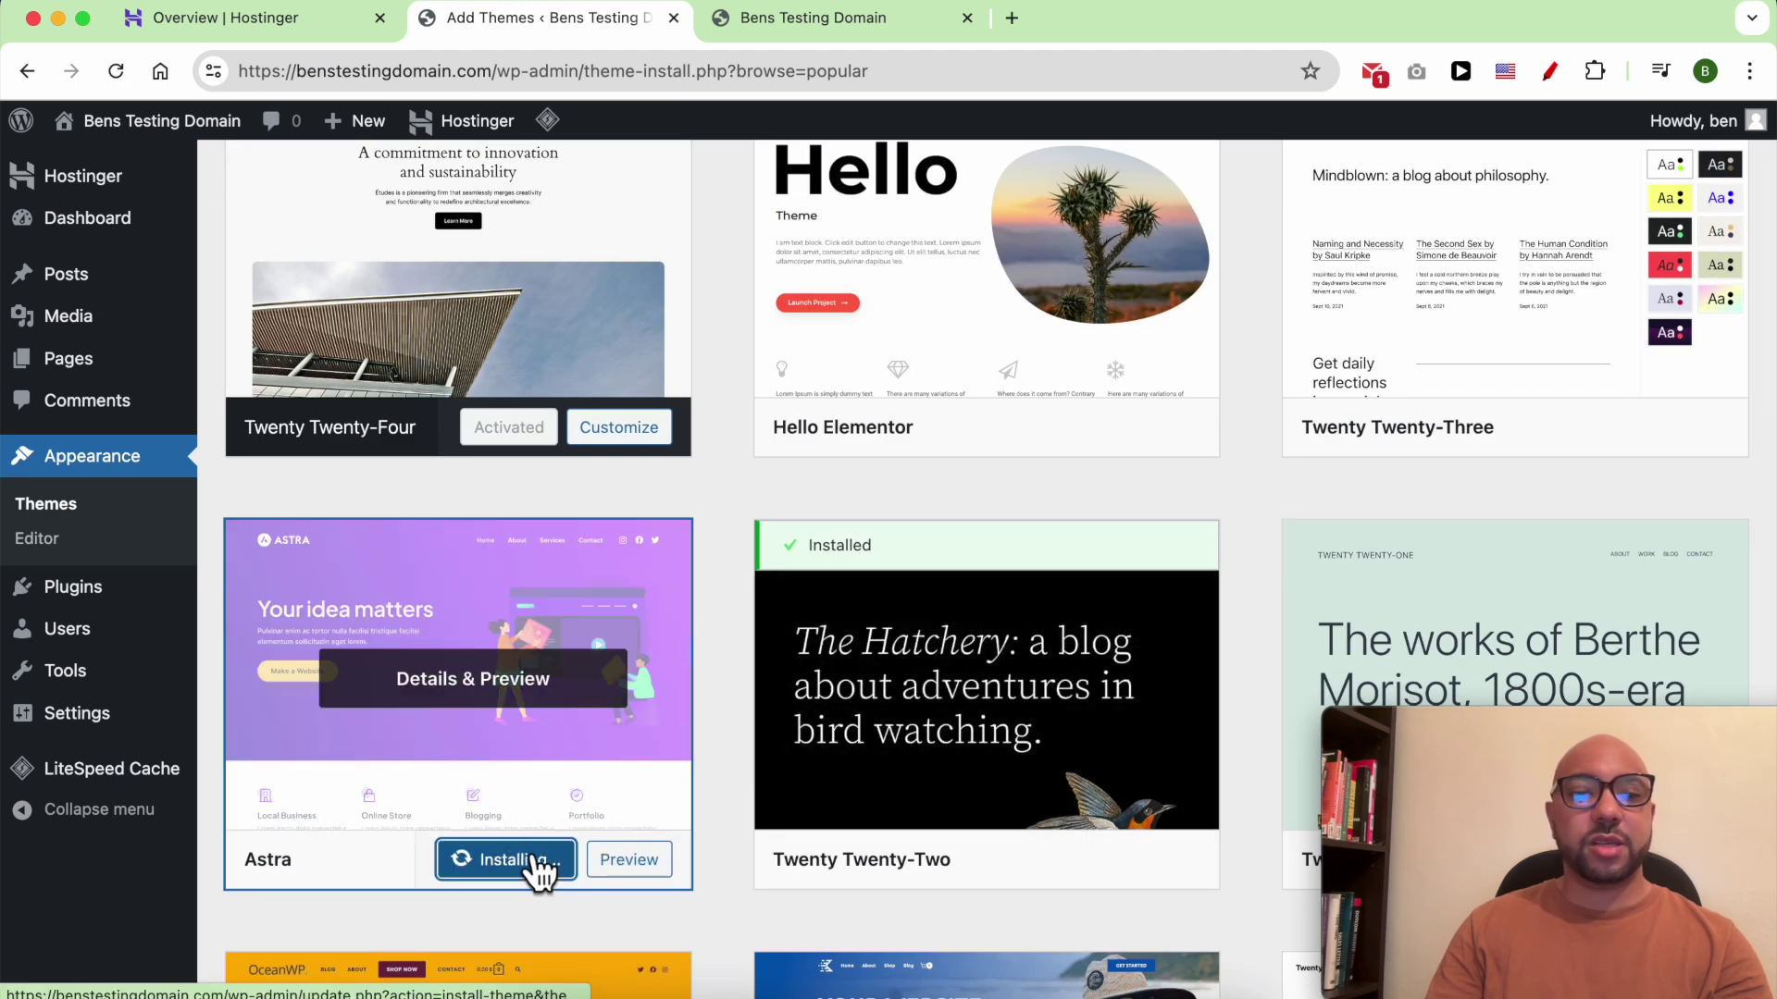
pyautogui.click(495, 859)
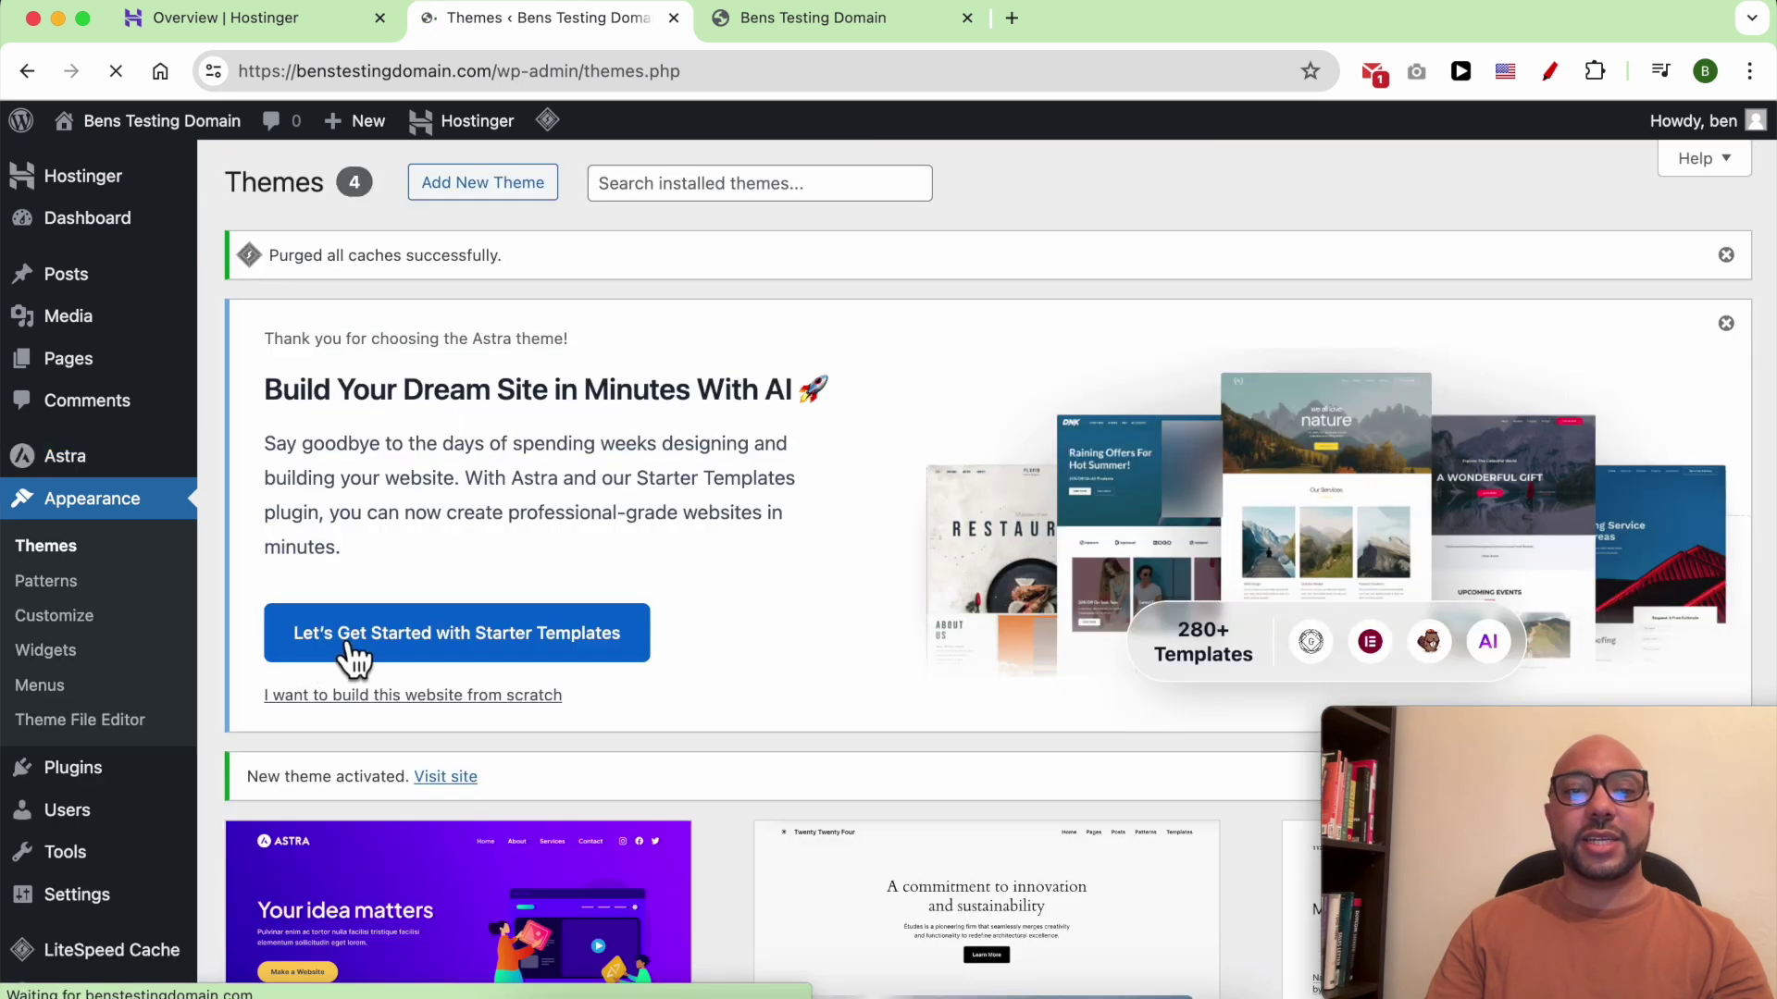
# Step: Start Starter Templates with the classic template library, dismissing the AI builder suggestion
pyautogui.click(592, 642)
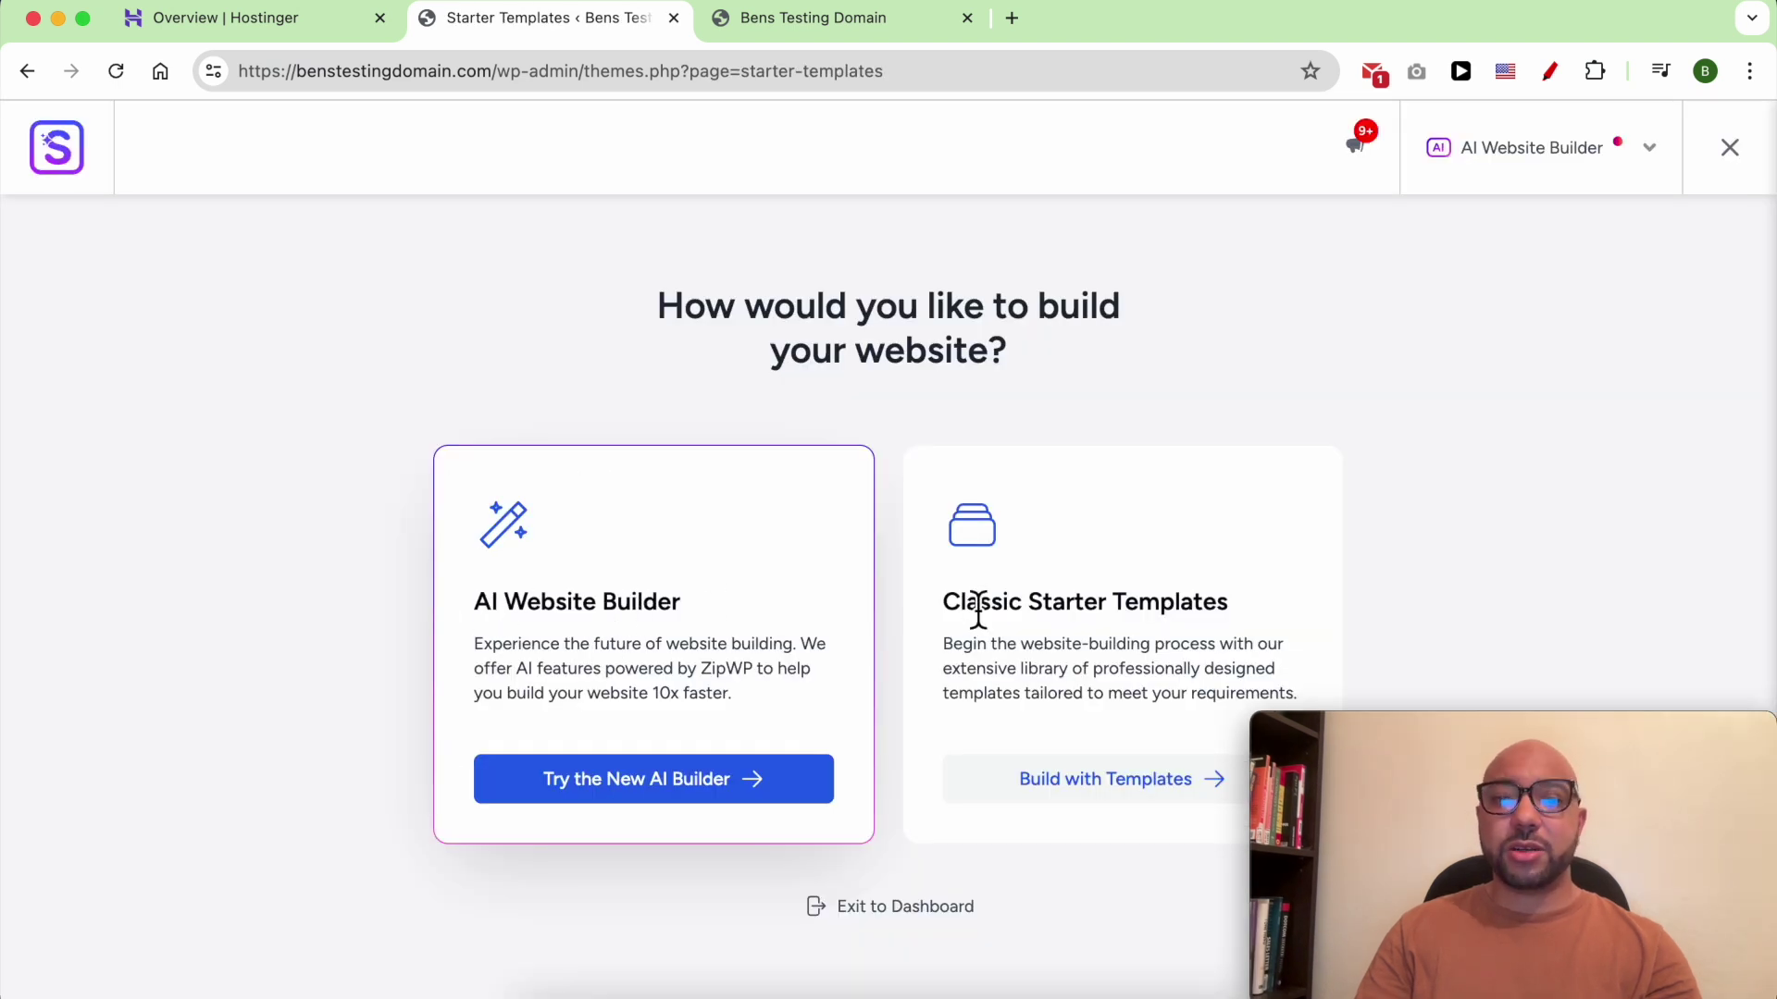
pyautogui.click(1129, 786)
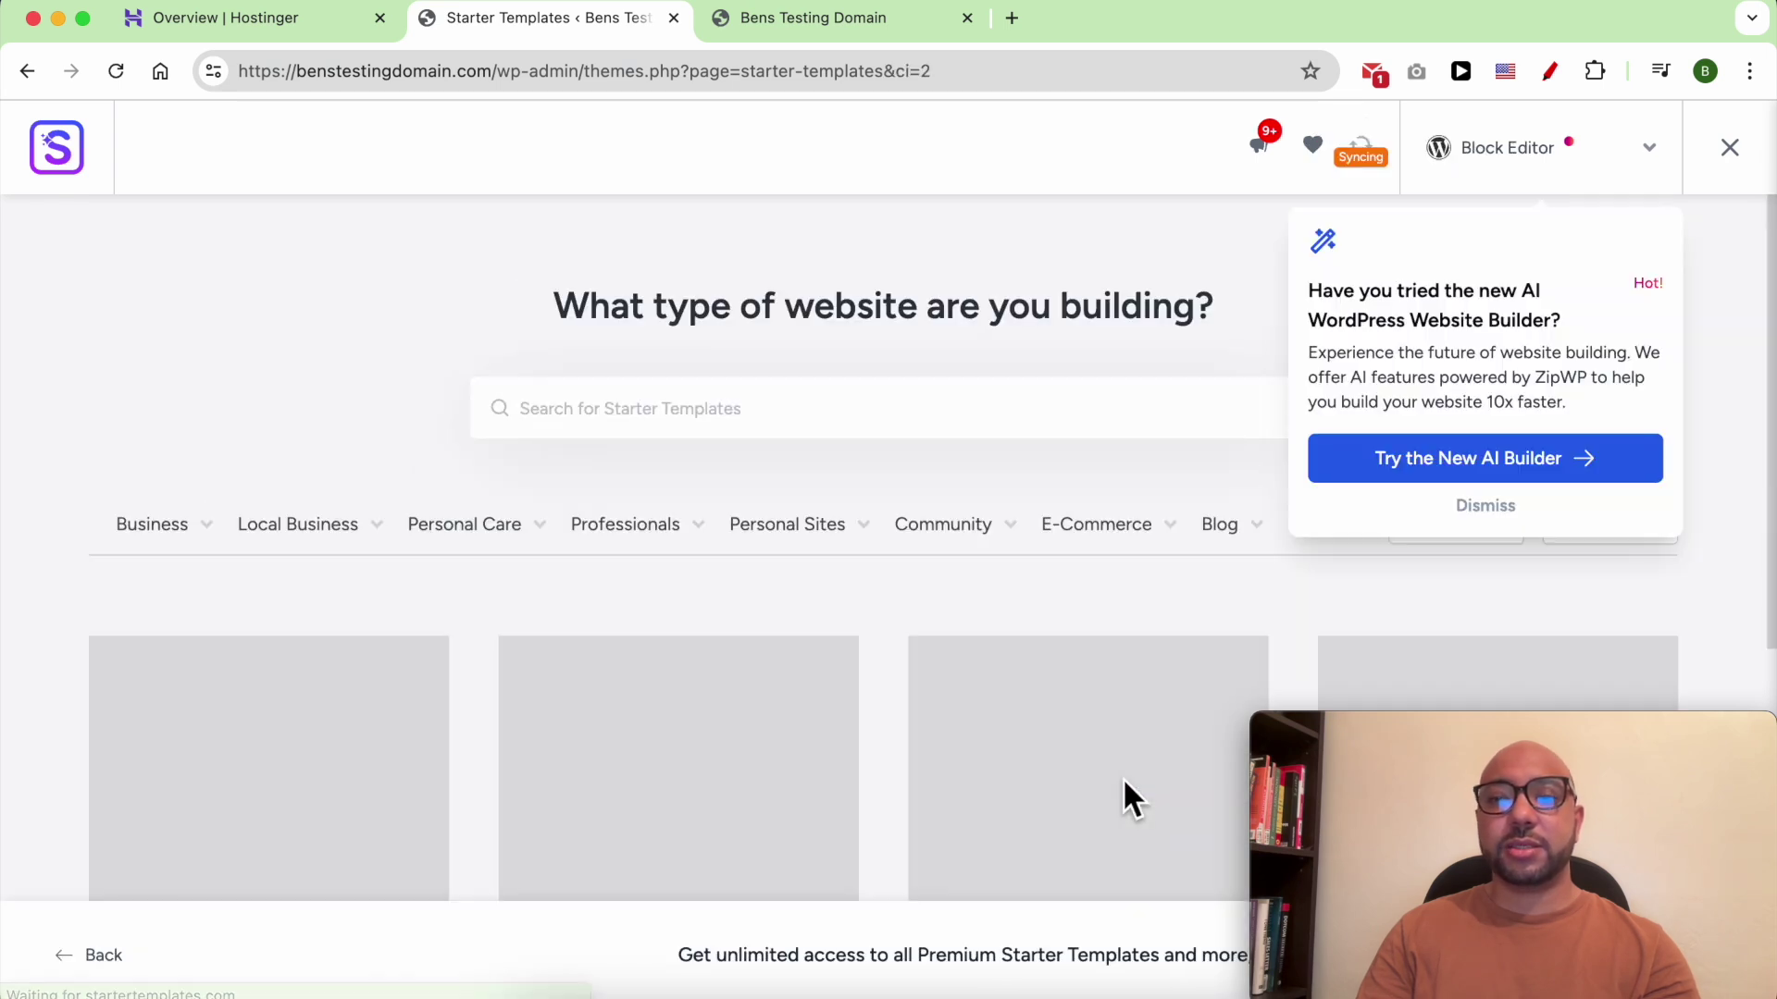
pyautogui.click(1483, 508)
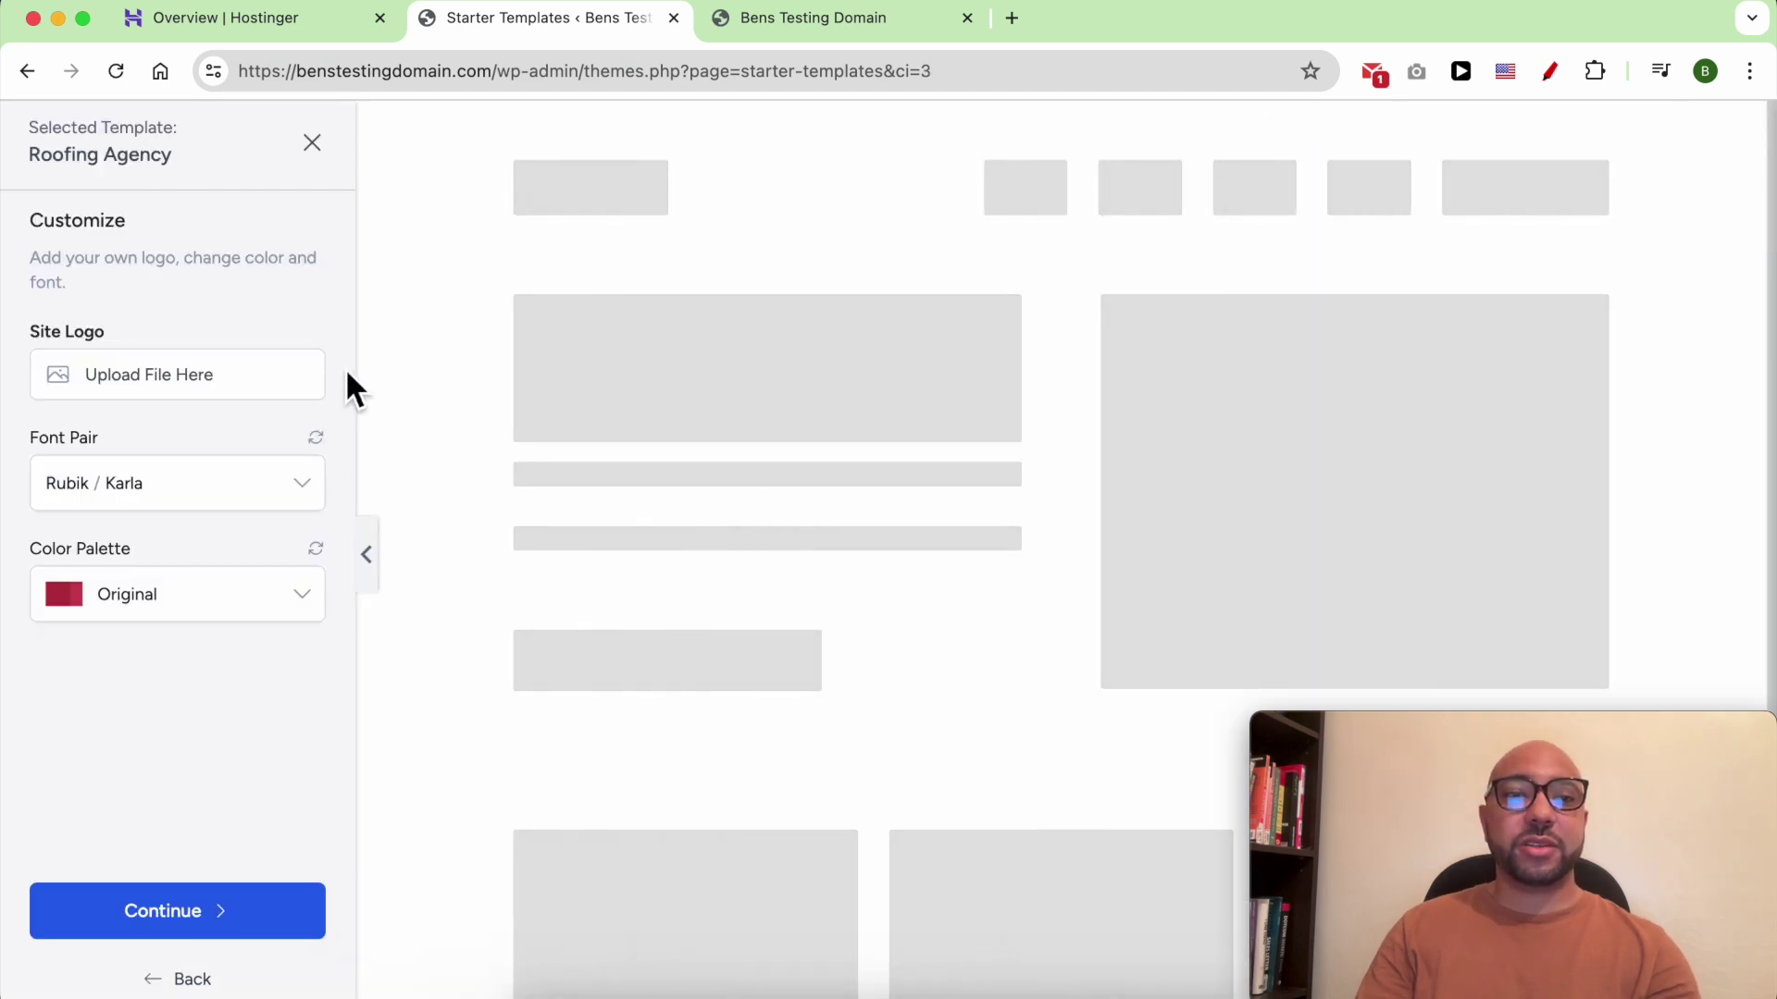
# Step: Build the Roofing Agency template with default styling and no extra features, then view the site
pyautogui.click(178, 911)
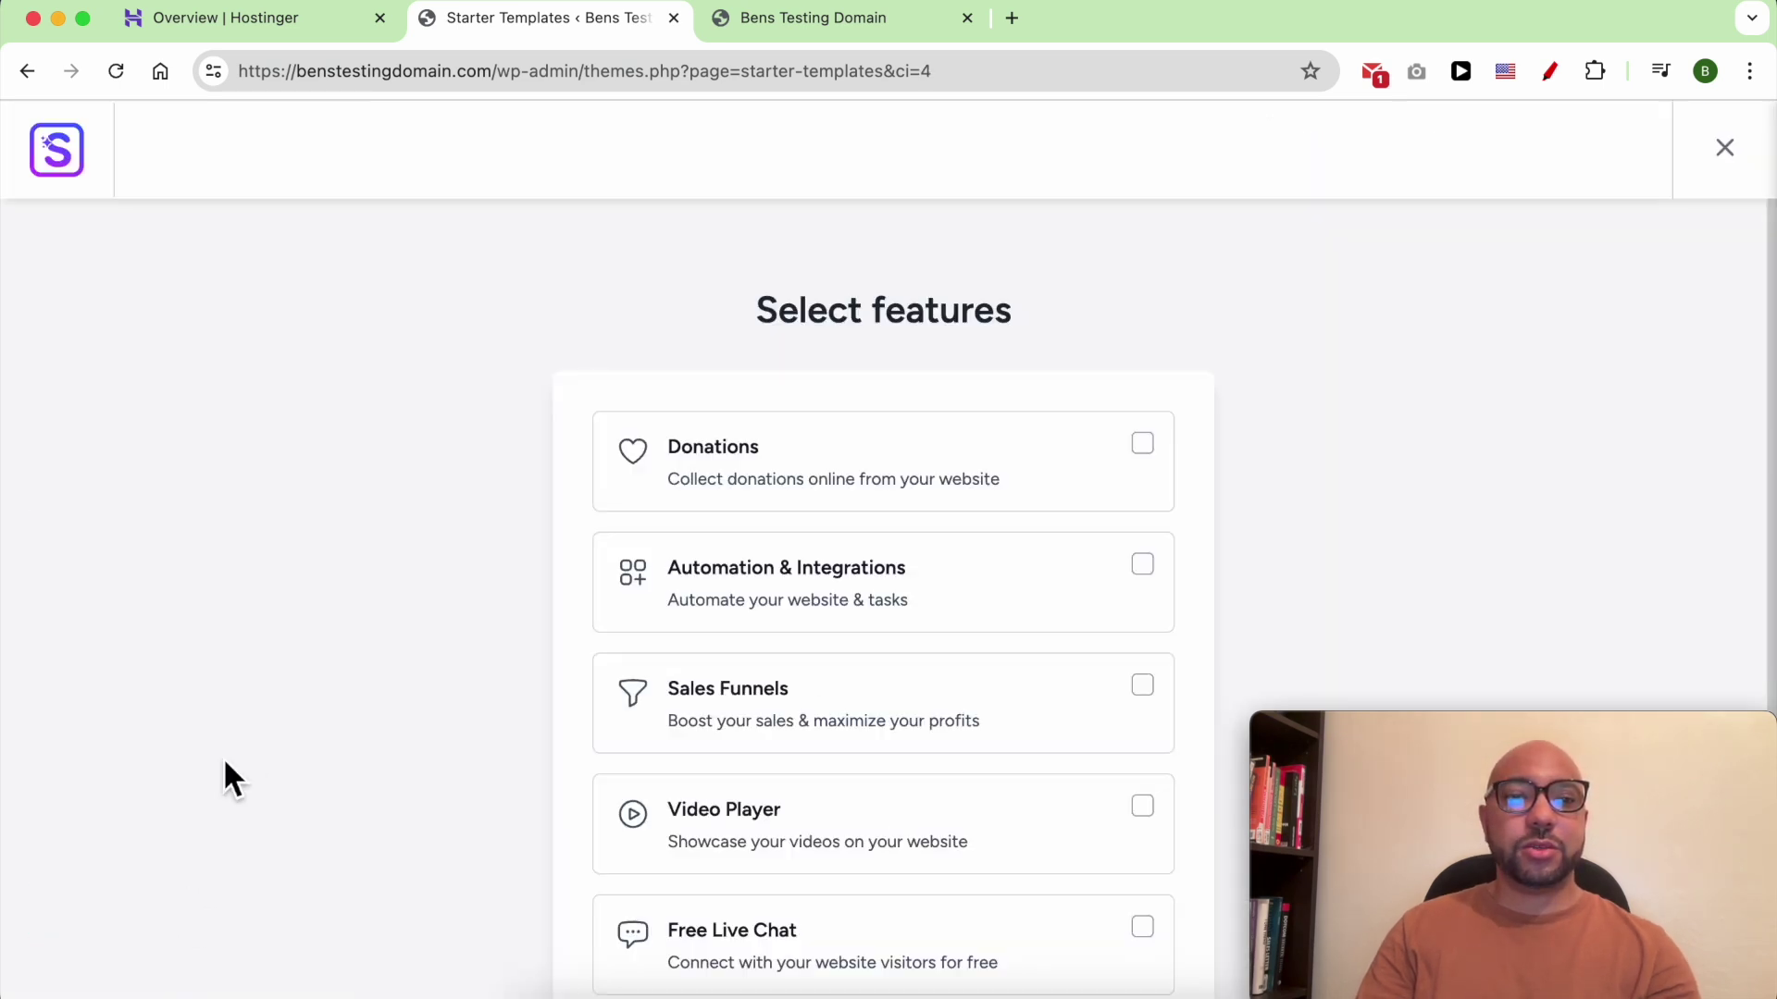
pyautogui.scroll(-5, 768, 680)
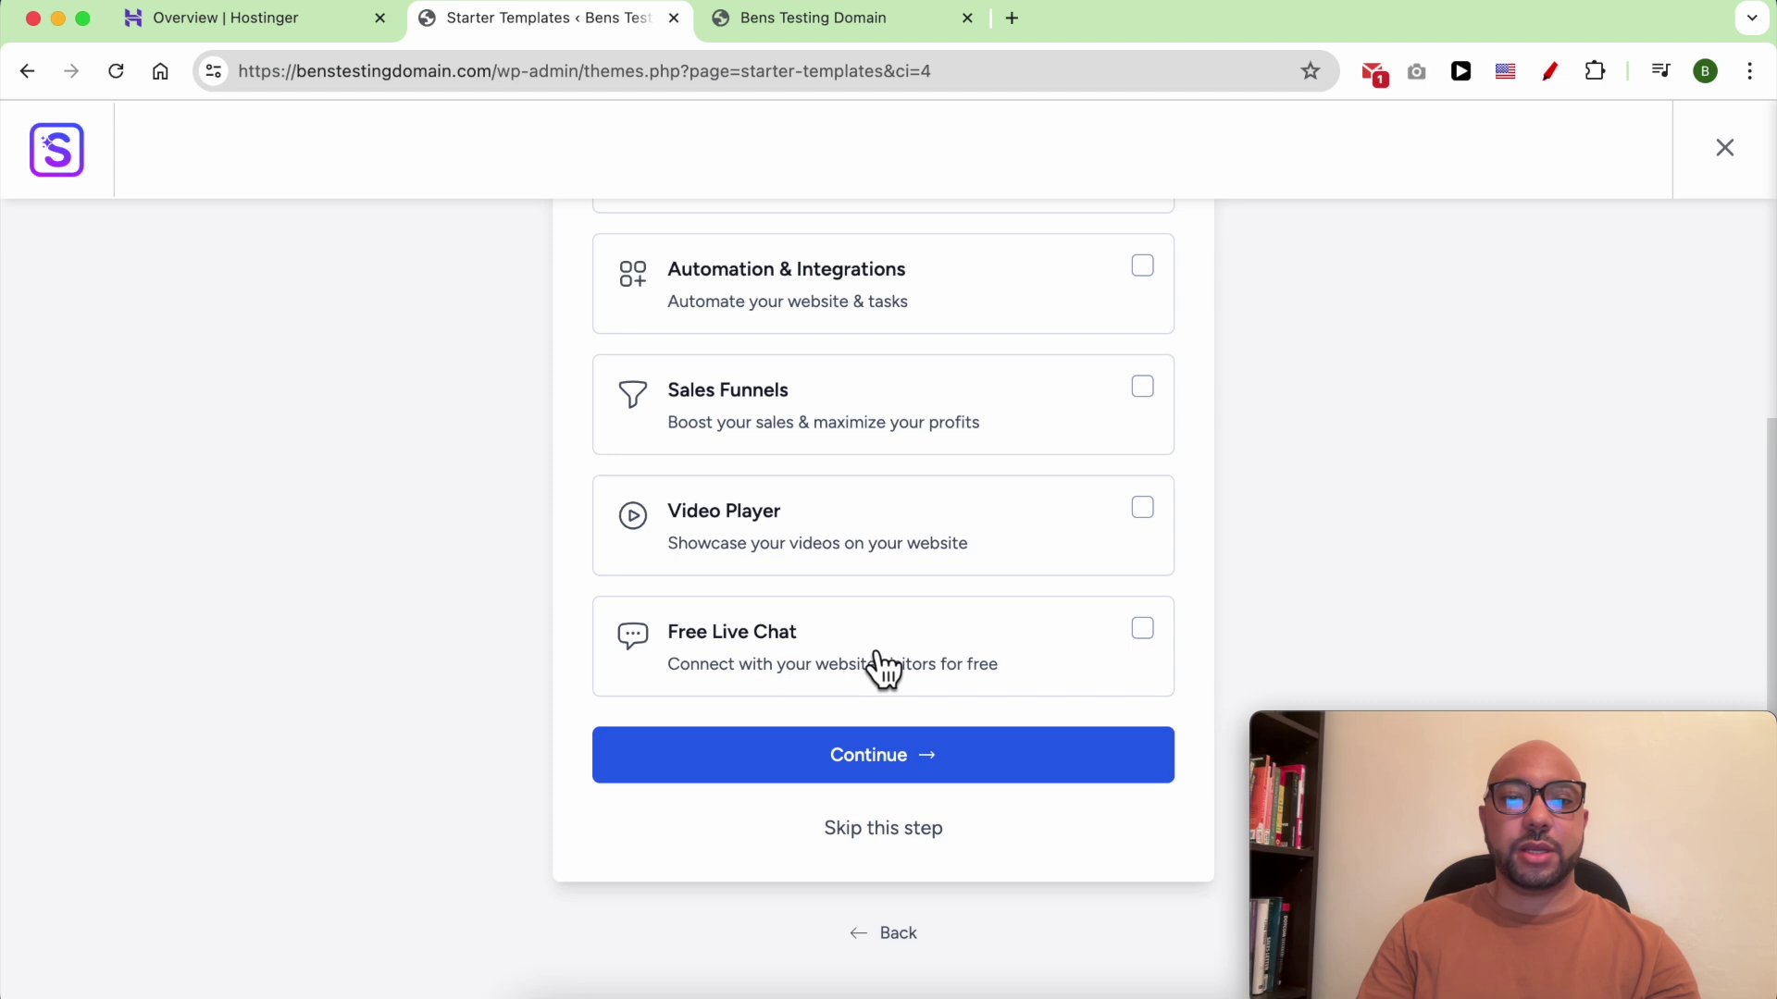
pyautogui.click(882, 833)
pyautogui.scroll(-4, 870, 798)
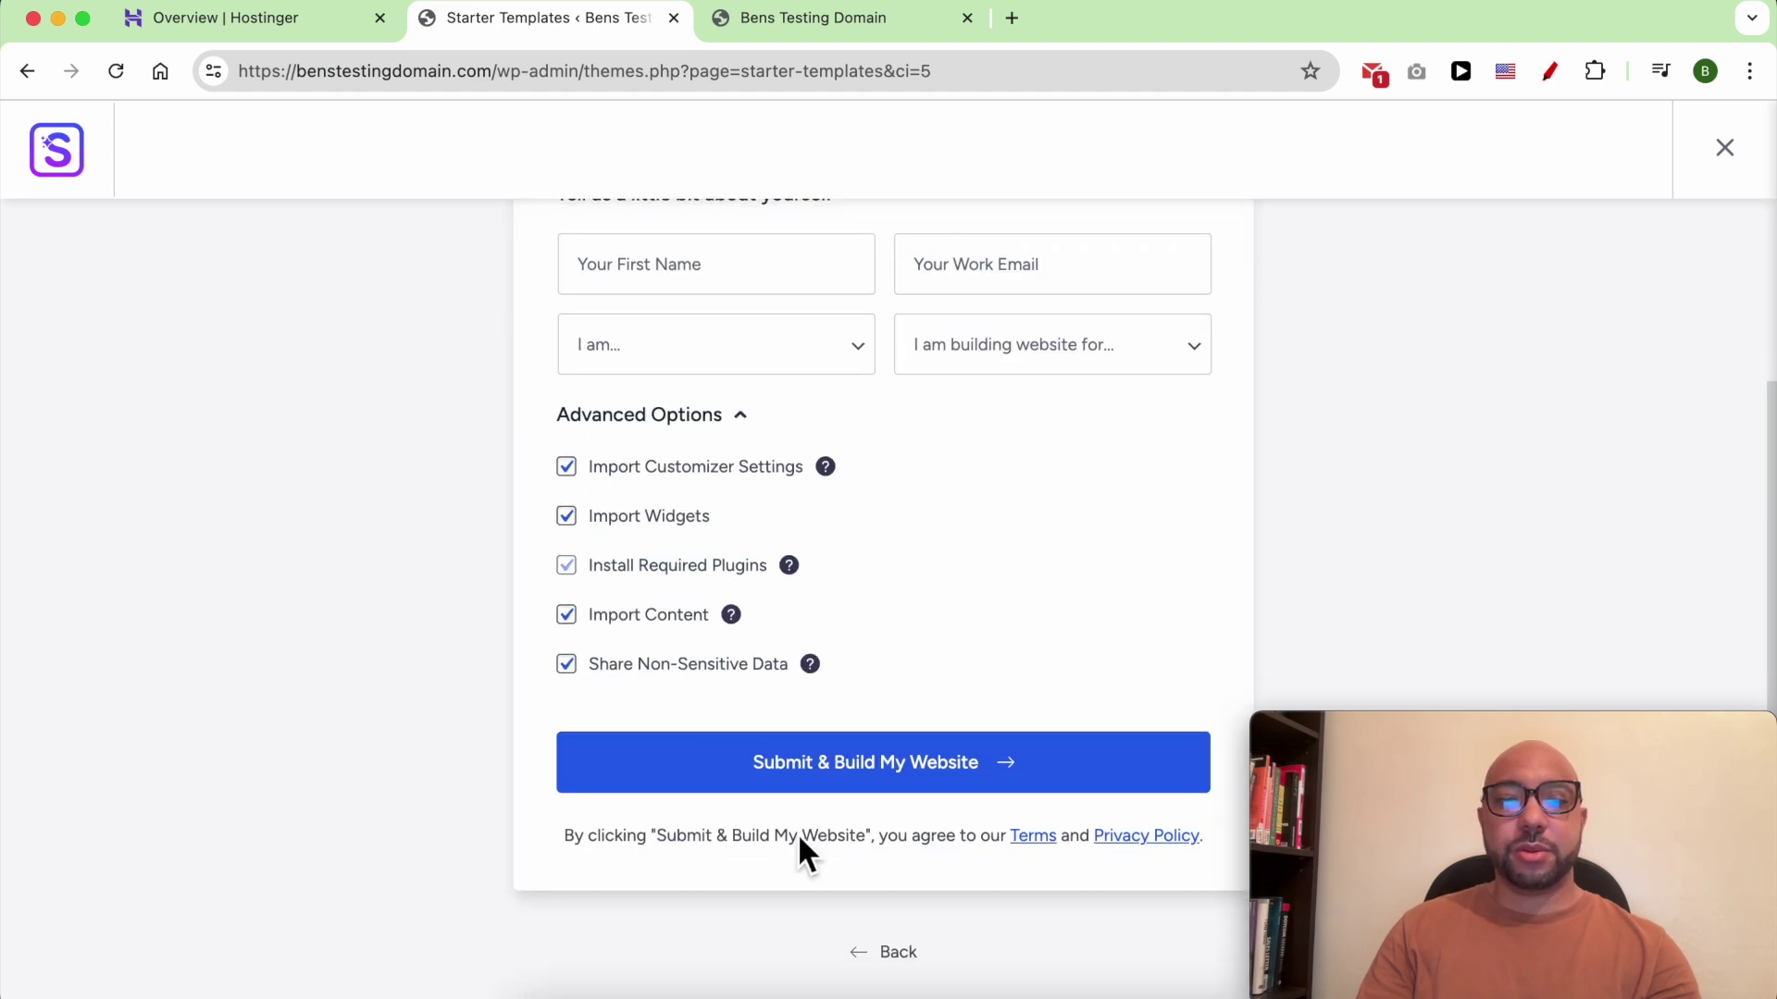
pyautogui.click(908, 773)
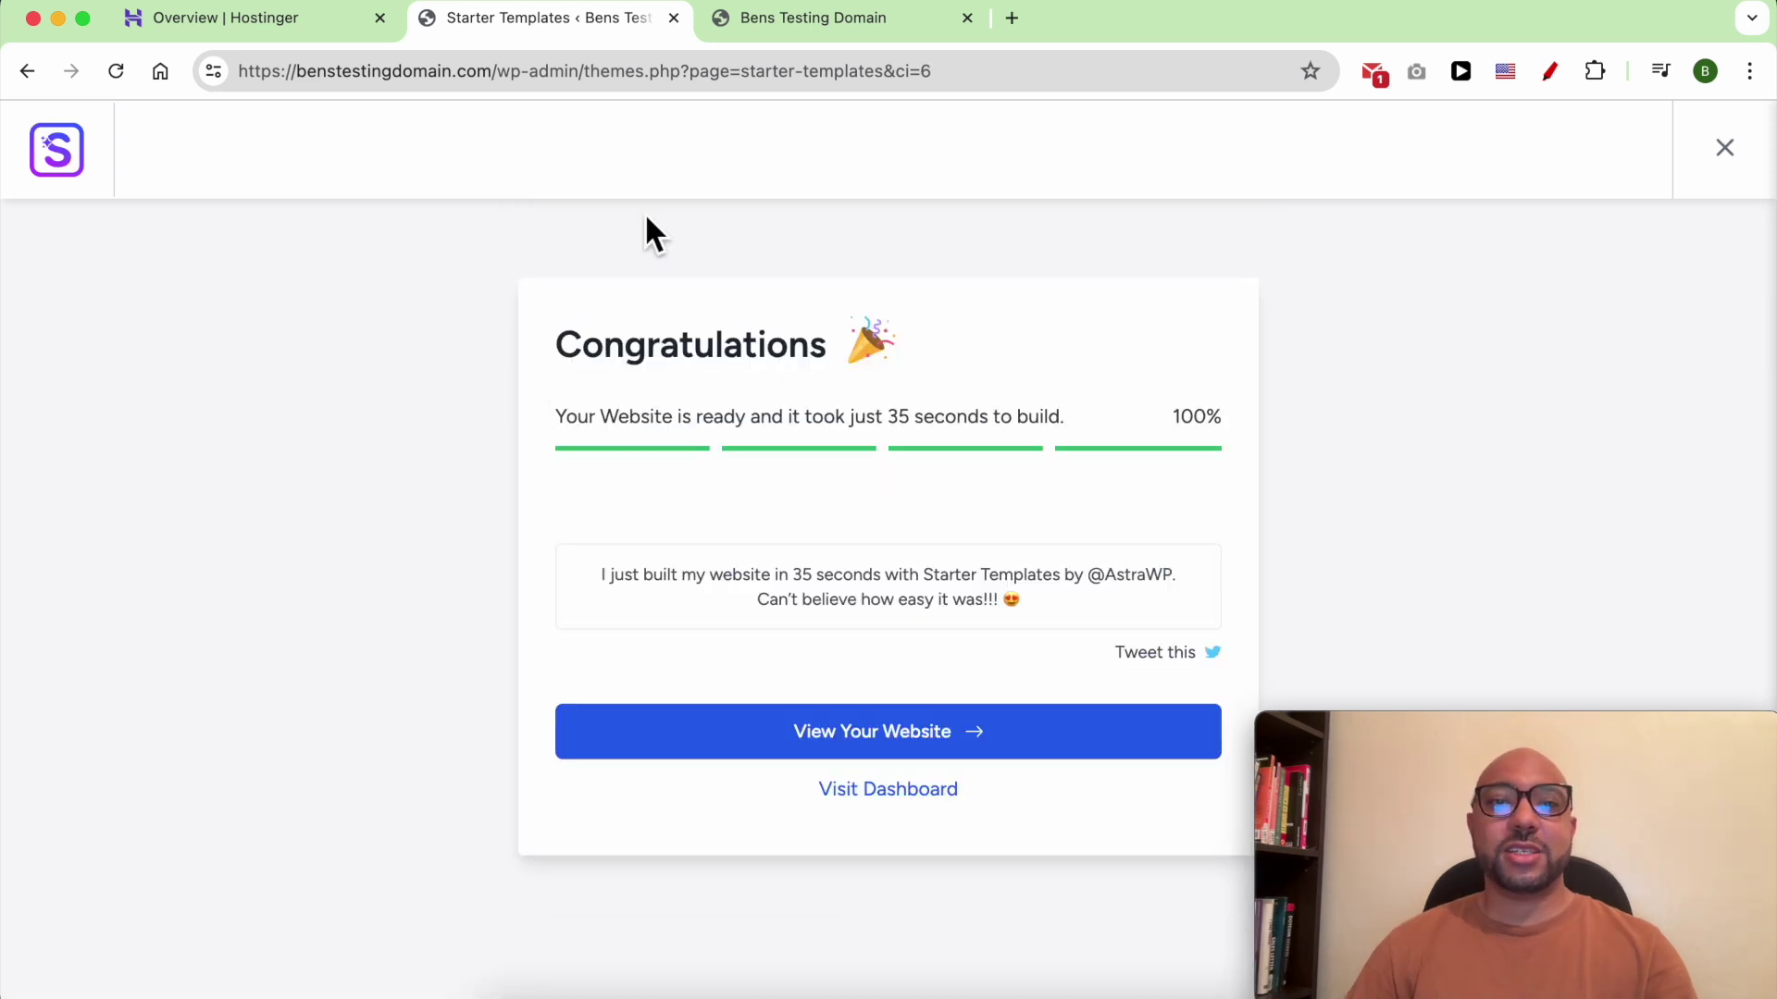
pyautogui.click(805, 19)
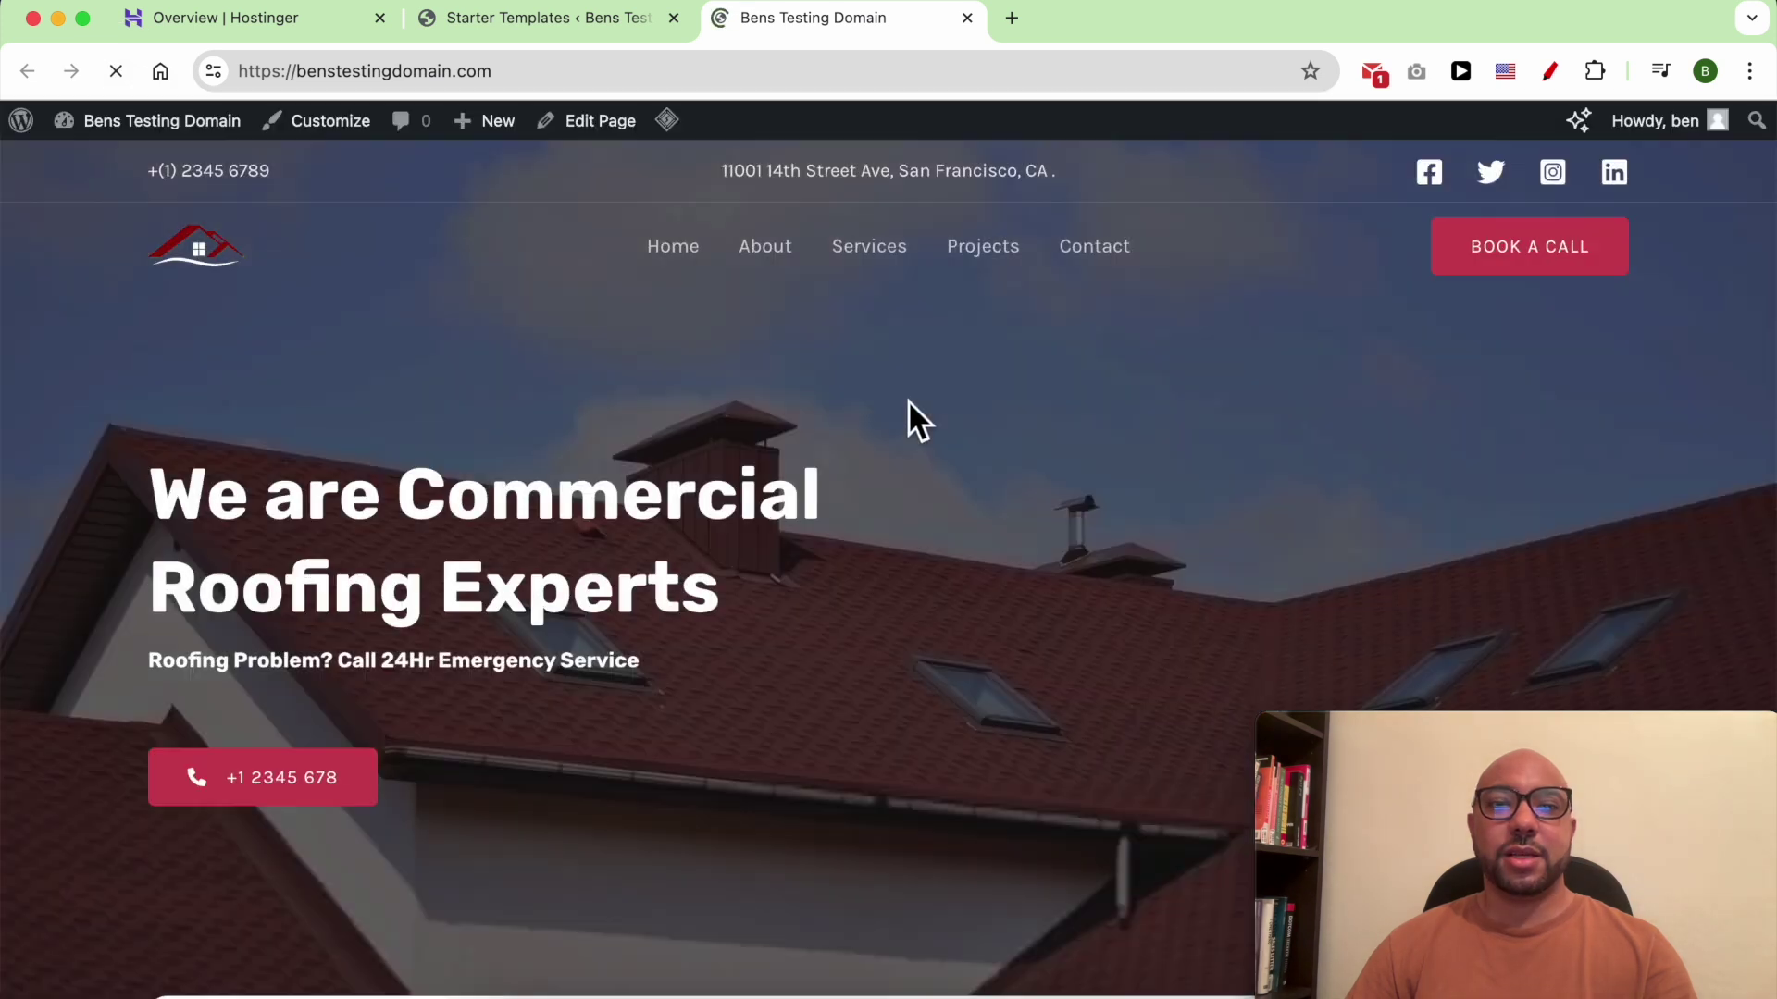
pyautogui.scroll(-5, 1020, 543)
pyautogui.scroll(-4, 1013, 548)
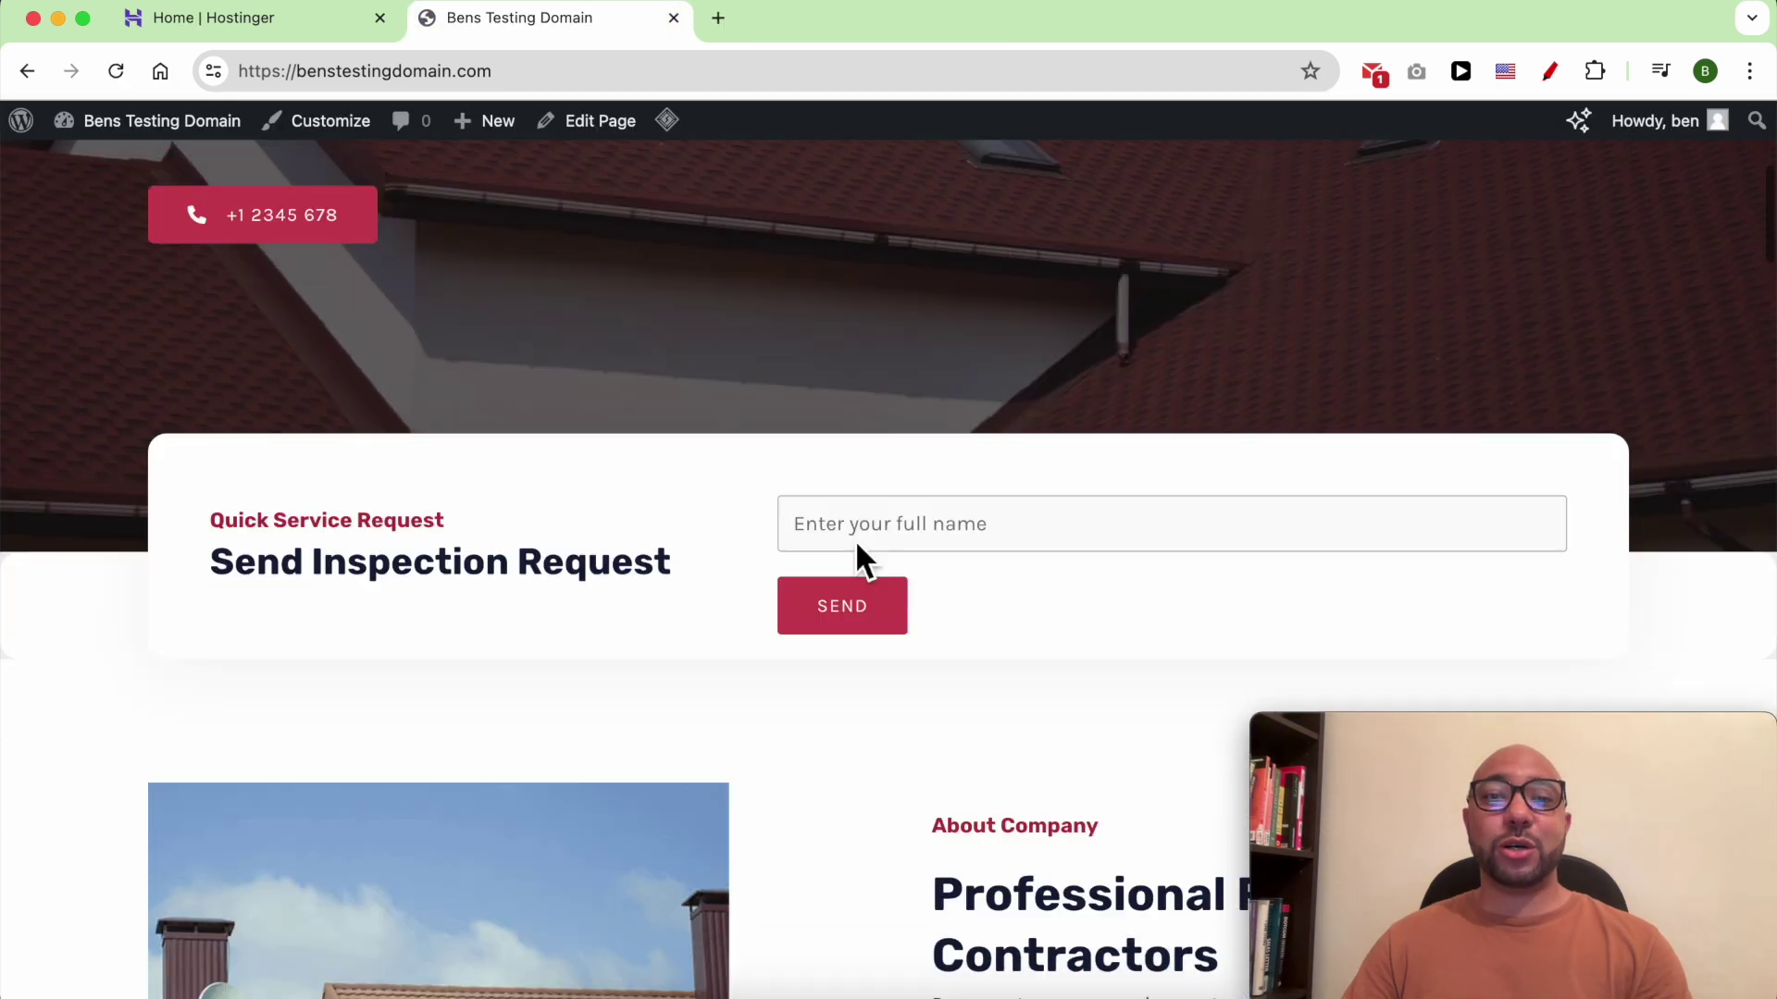
pyautogui.scroll(-5, 798, 536)
pyautogui.scroll(-5, 798, 536)
pyautogui.scroll(-5, 799, 536)
pyautogui.scroll(-3, 798, 535)
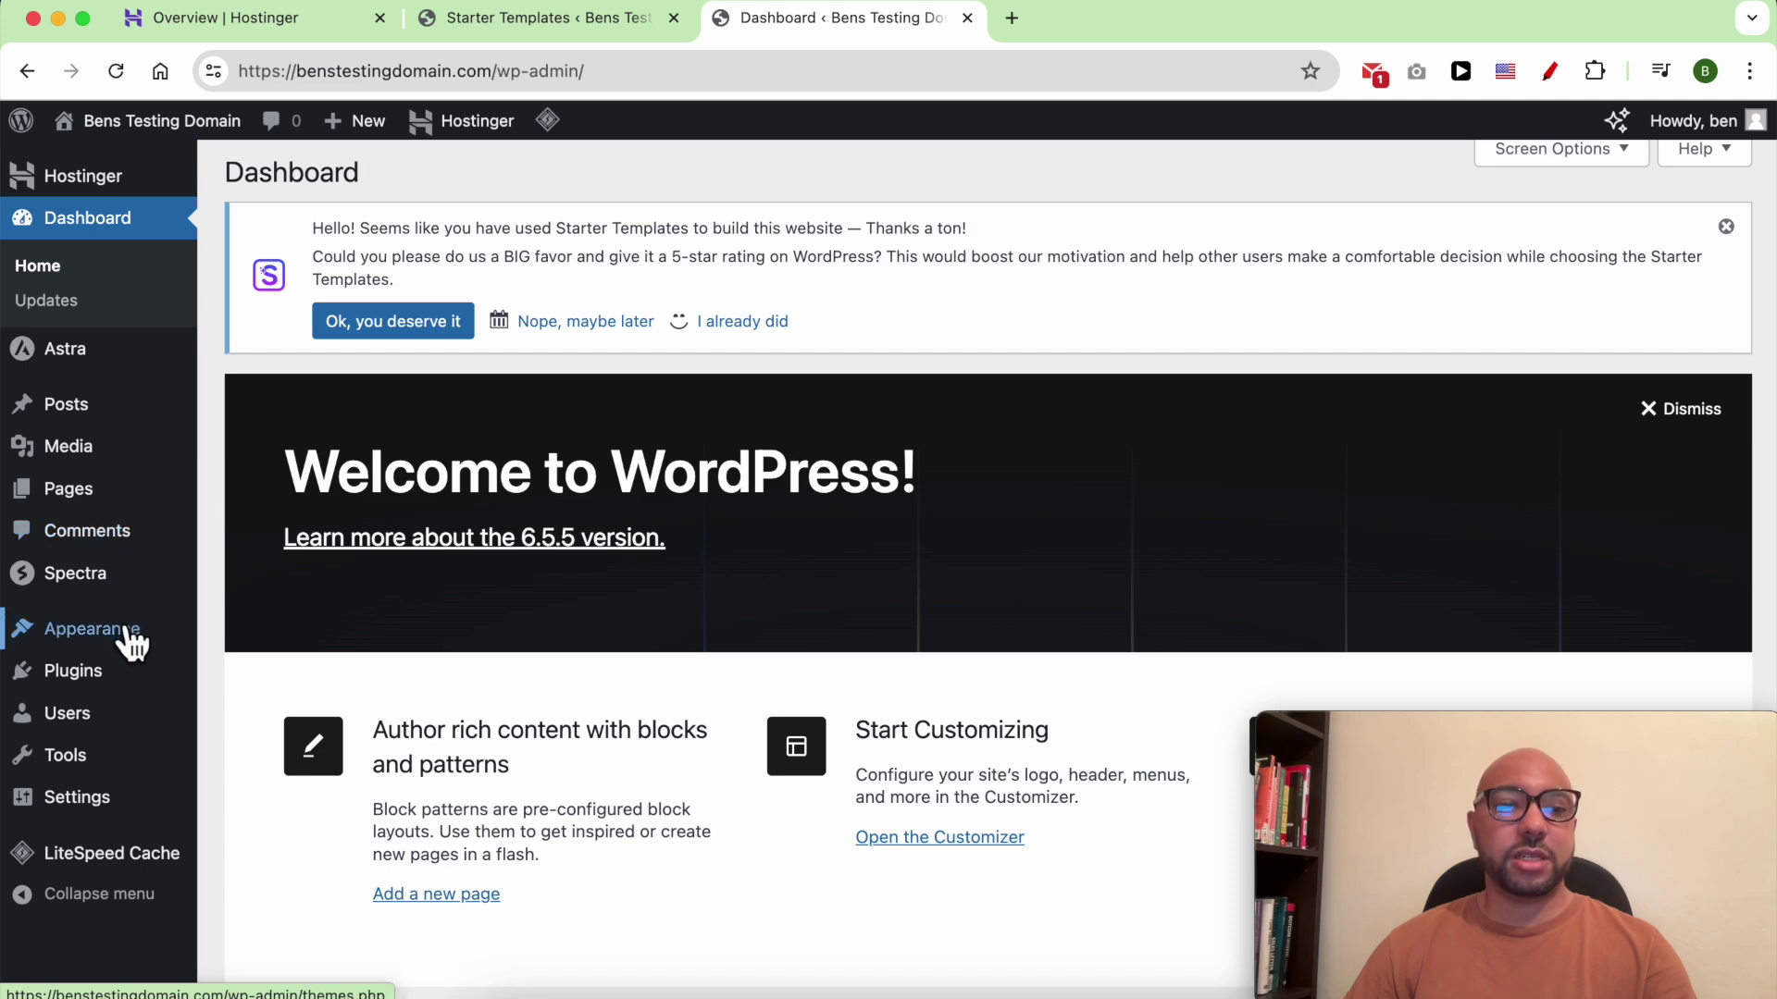
pyautogui.moveTo(91, 629)
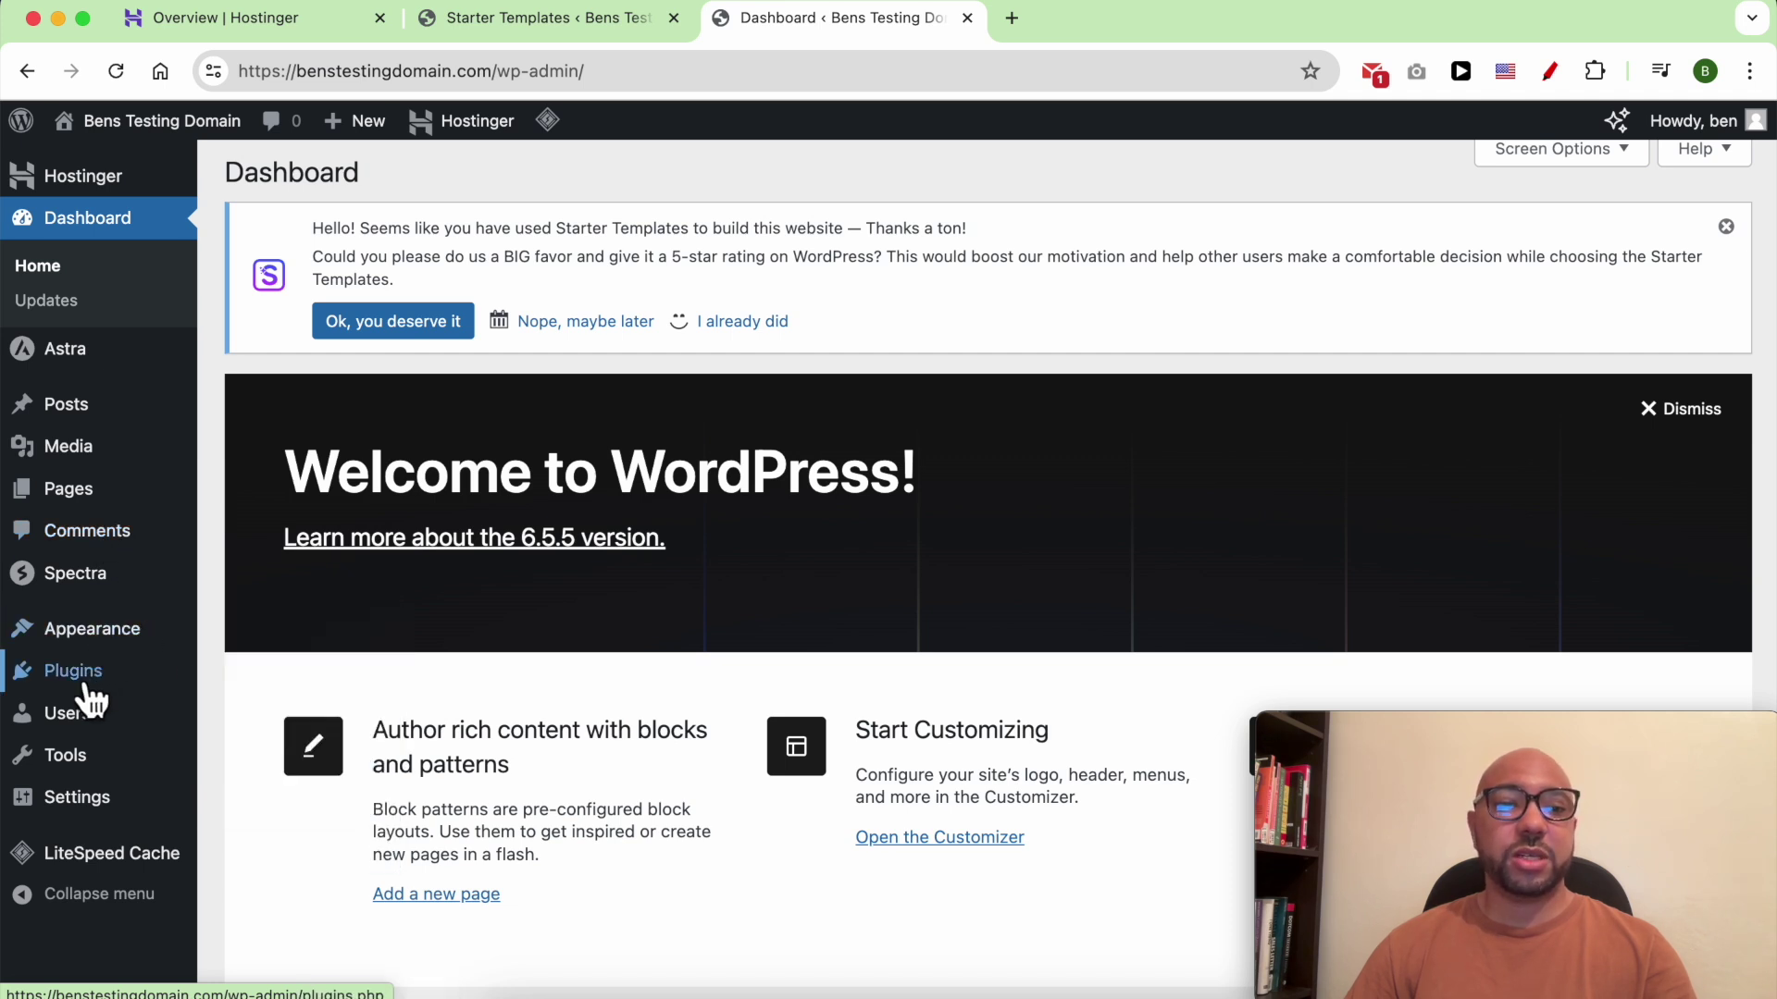
pyautogui.moveTo(72, 670)
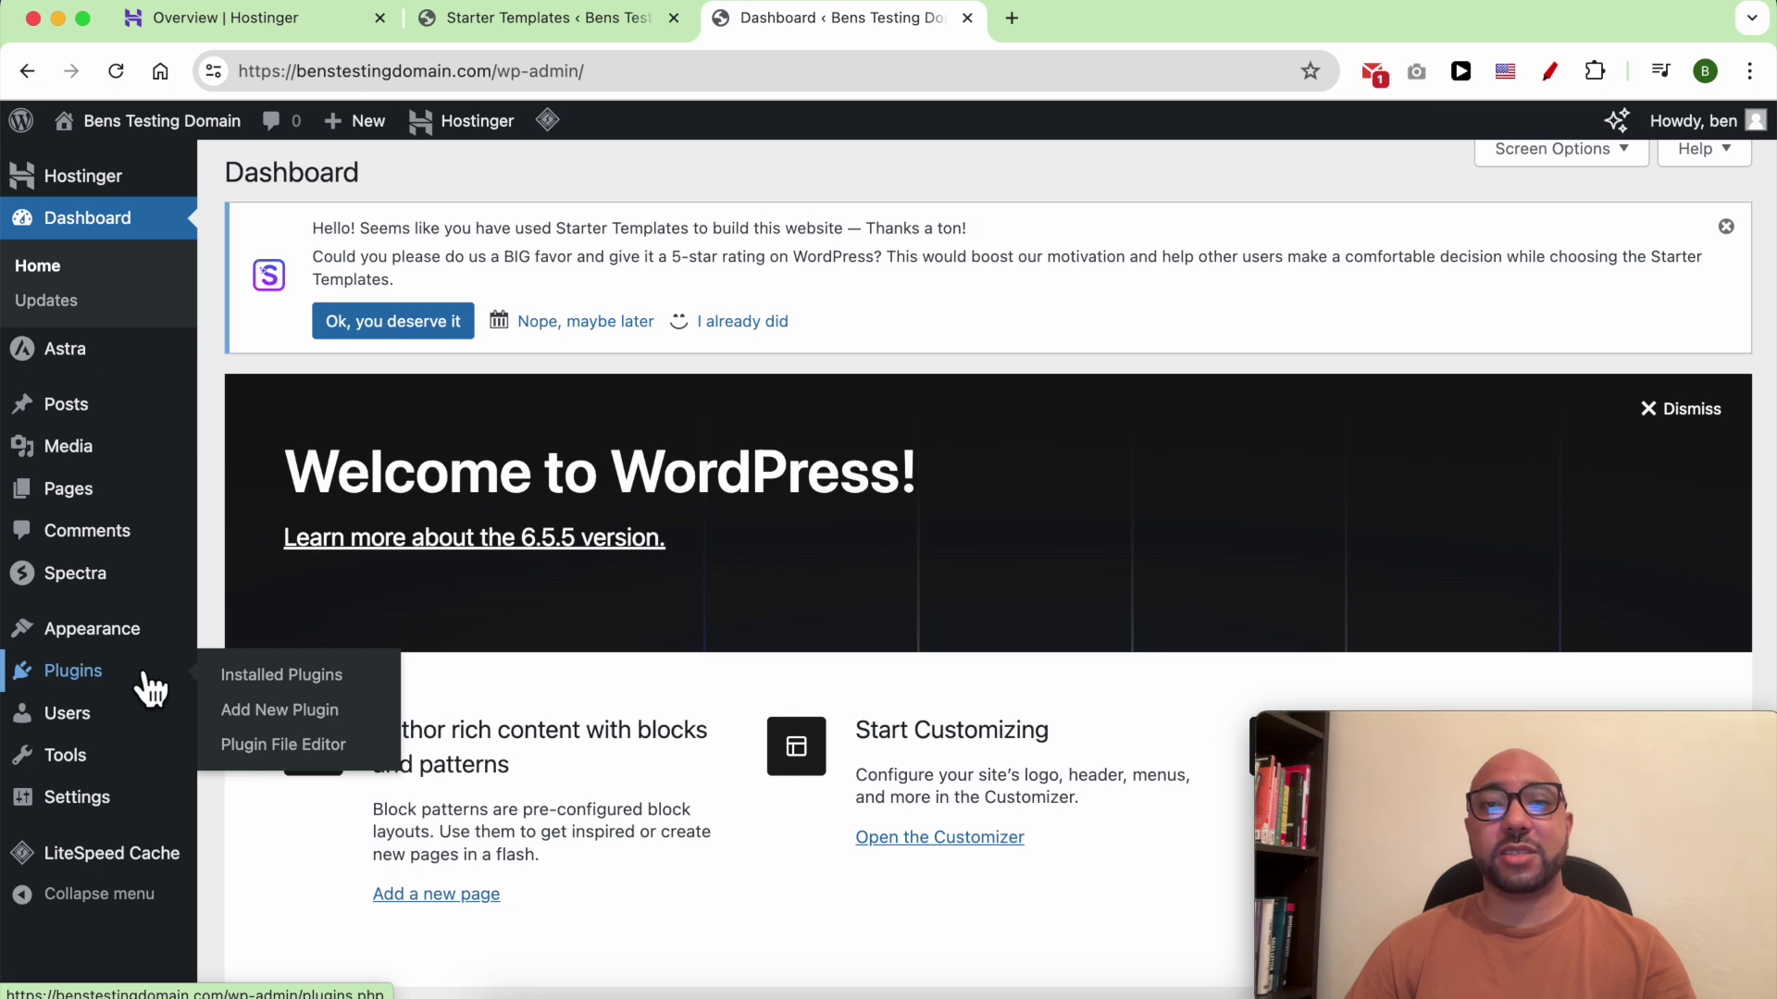
# Step: Deactivate Hostinger Easy Onboarding, Hostinger Tools and Starter Templates via bulk action
pyautogui.click(134, 685)
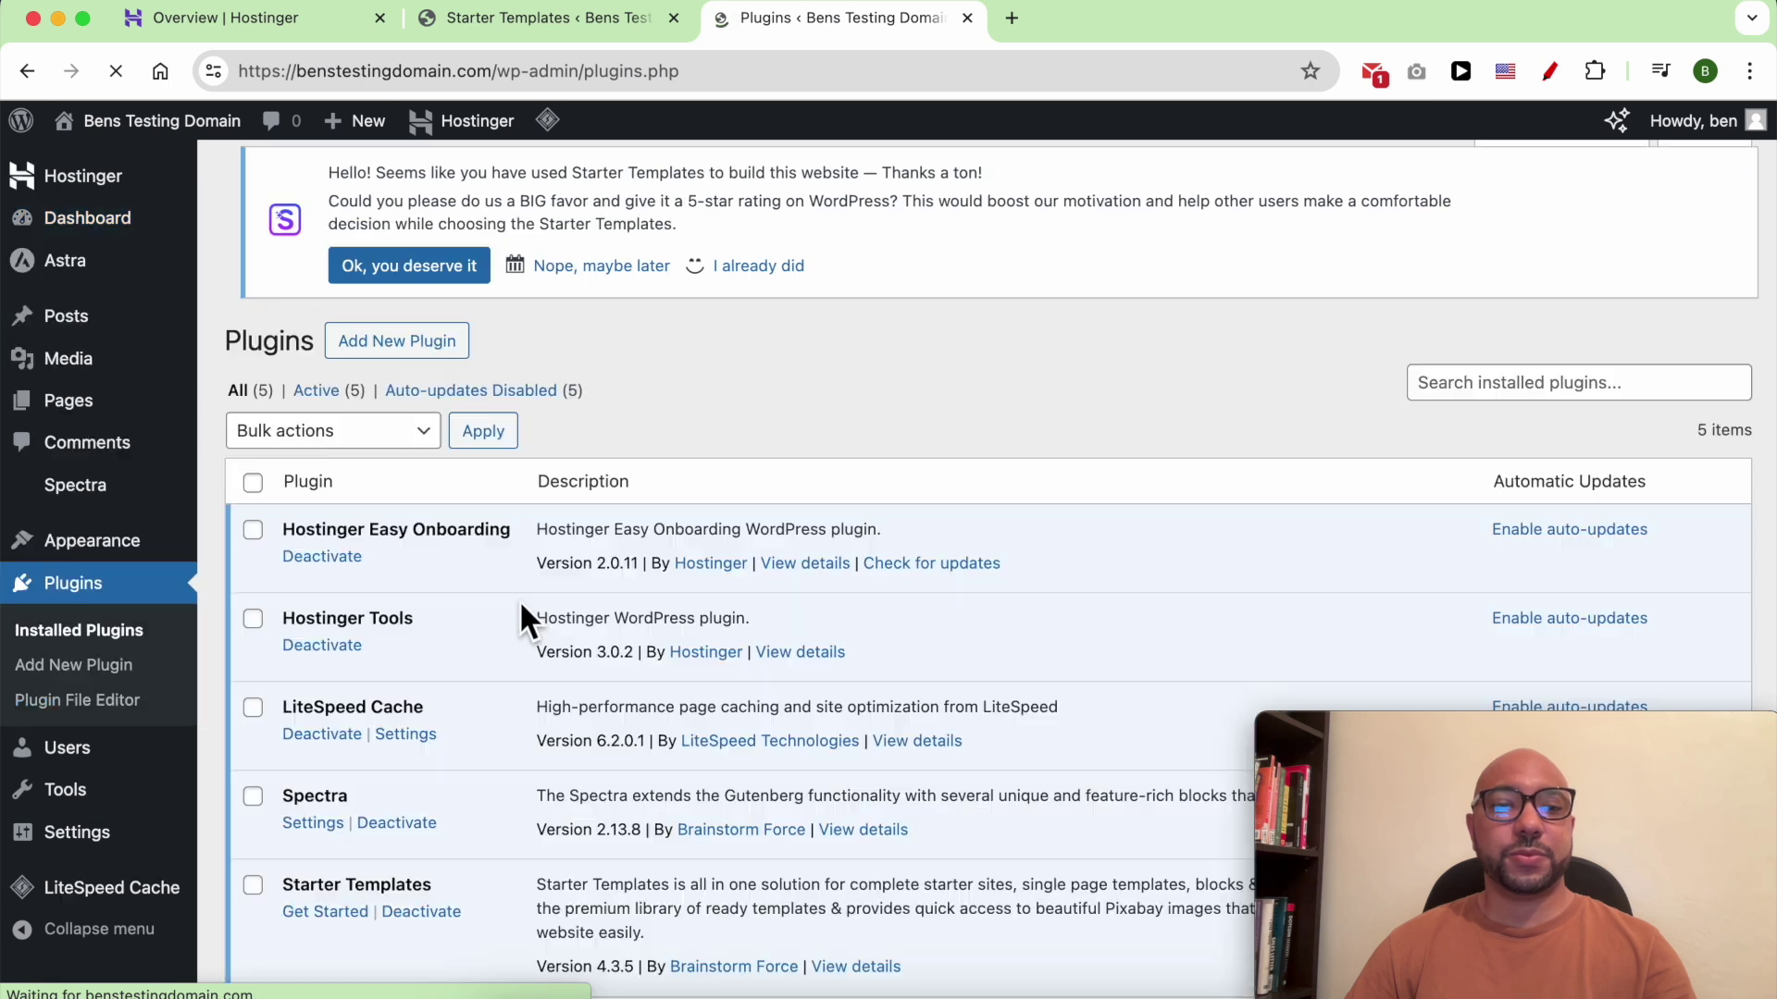
pyautogui.click(252, 398)
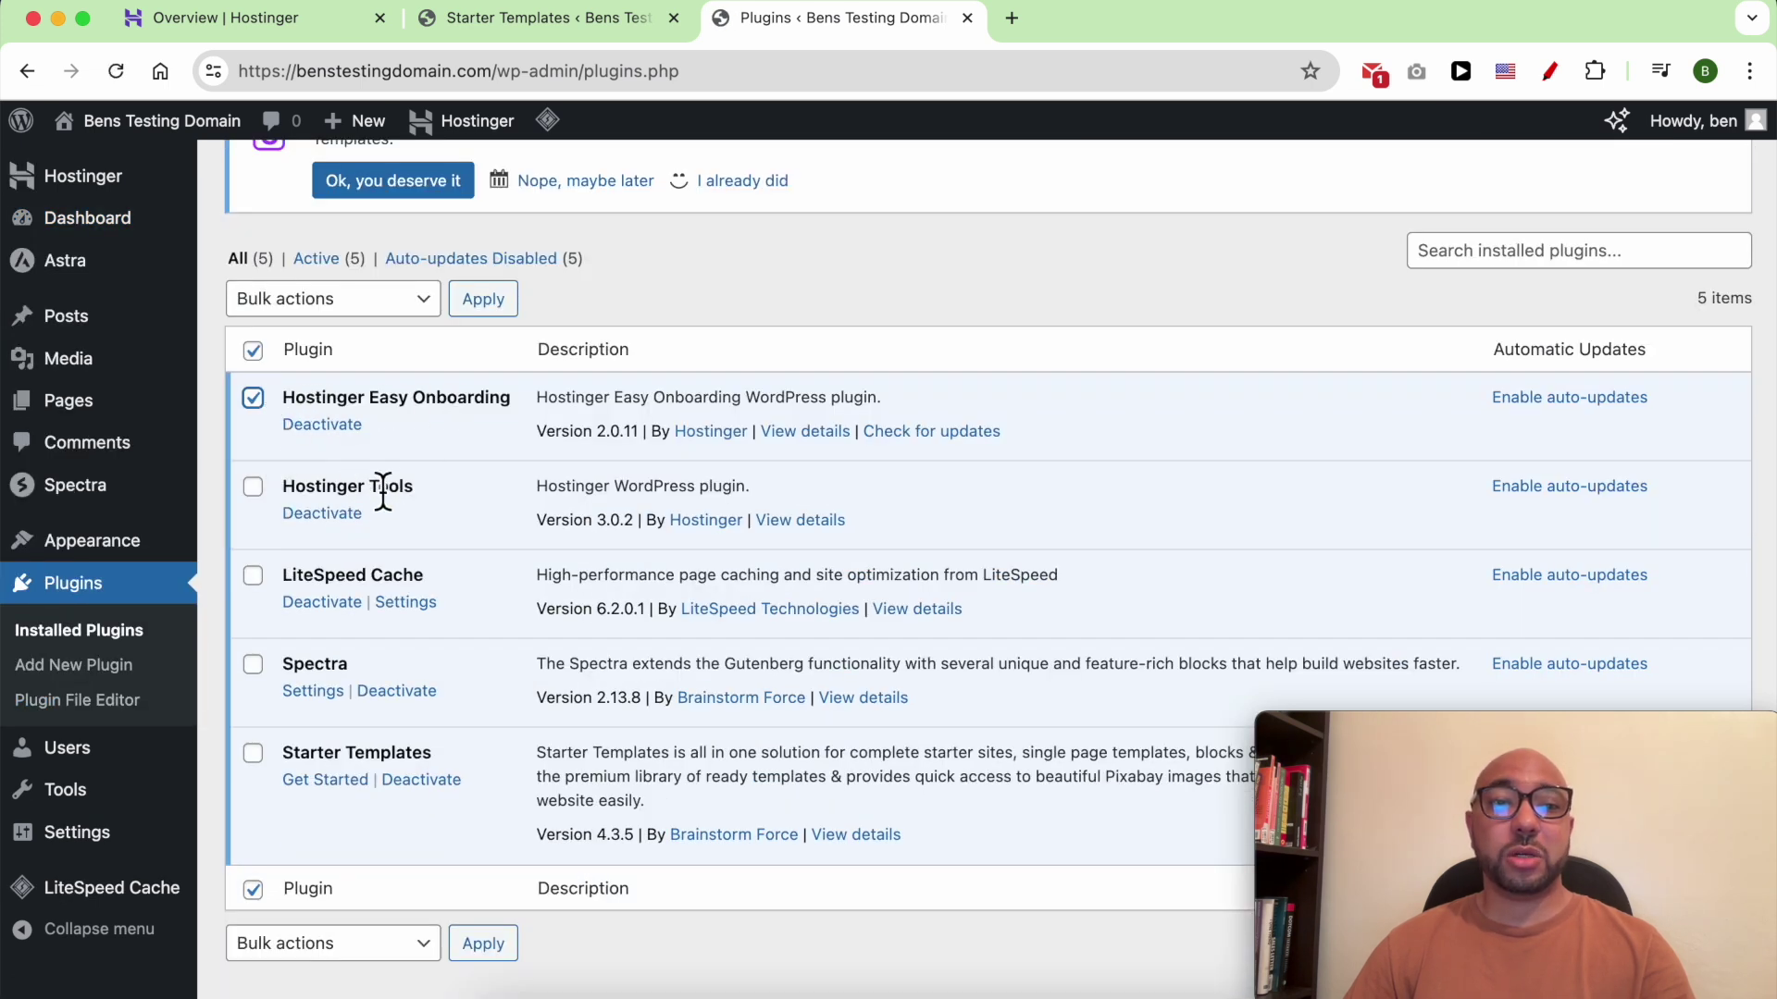
pyautogui.click(253, 752)
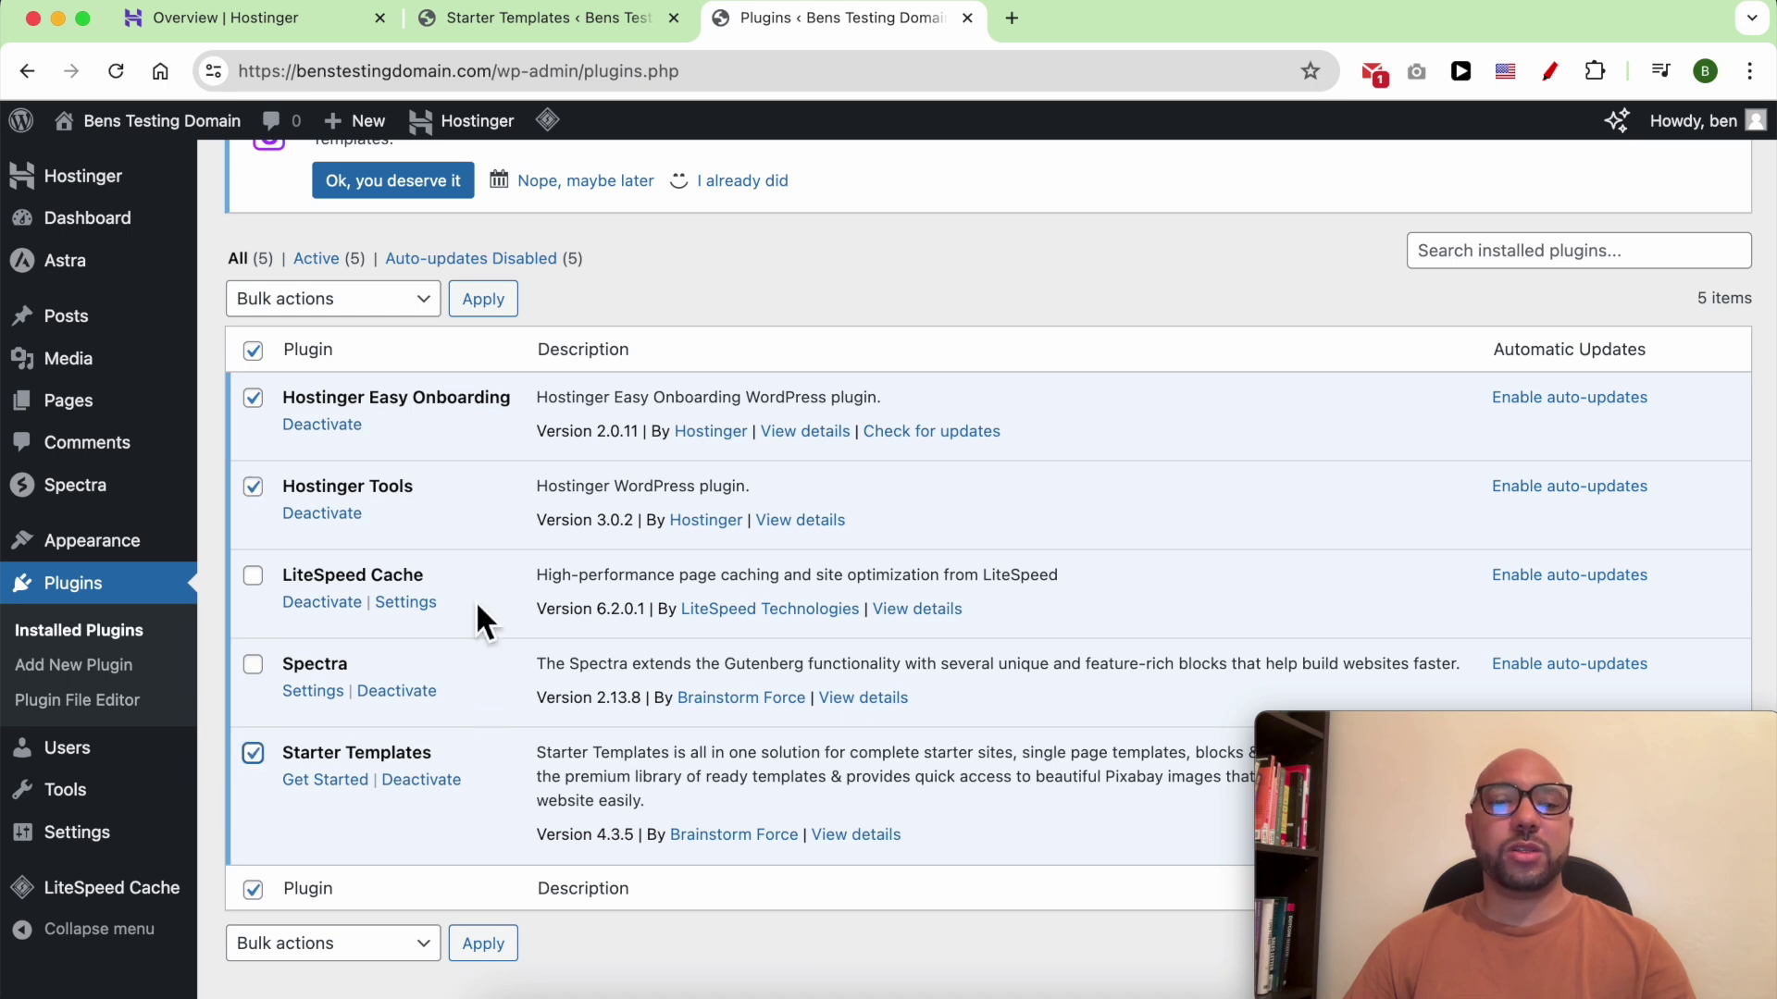
pyautogui.click(335, 299)
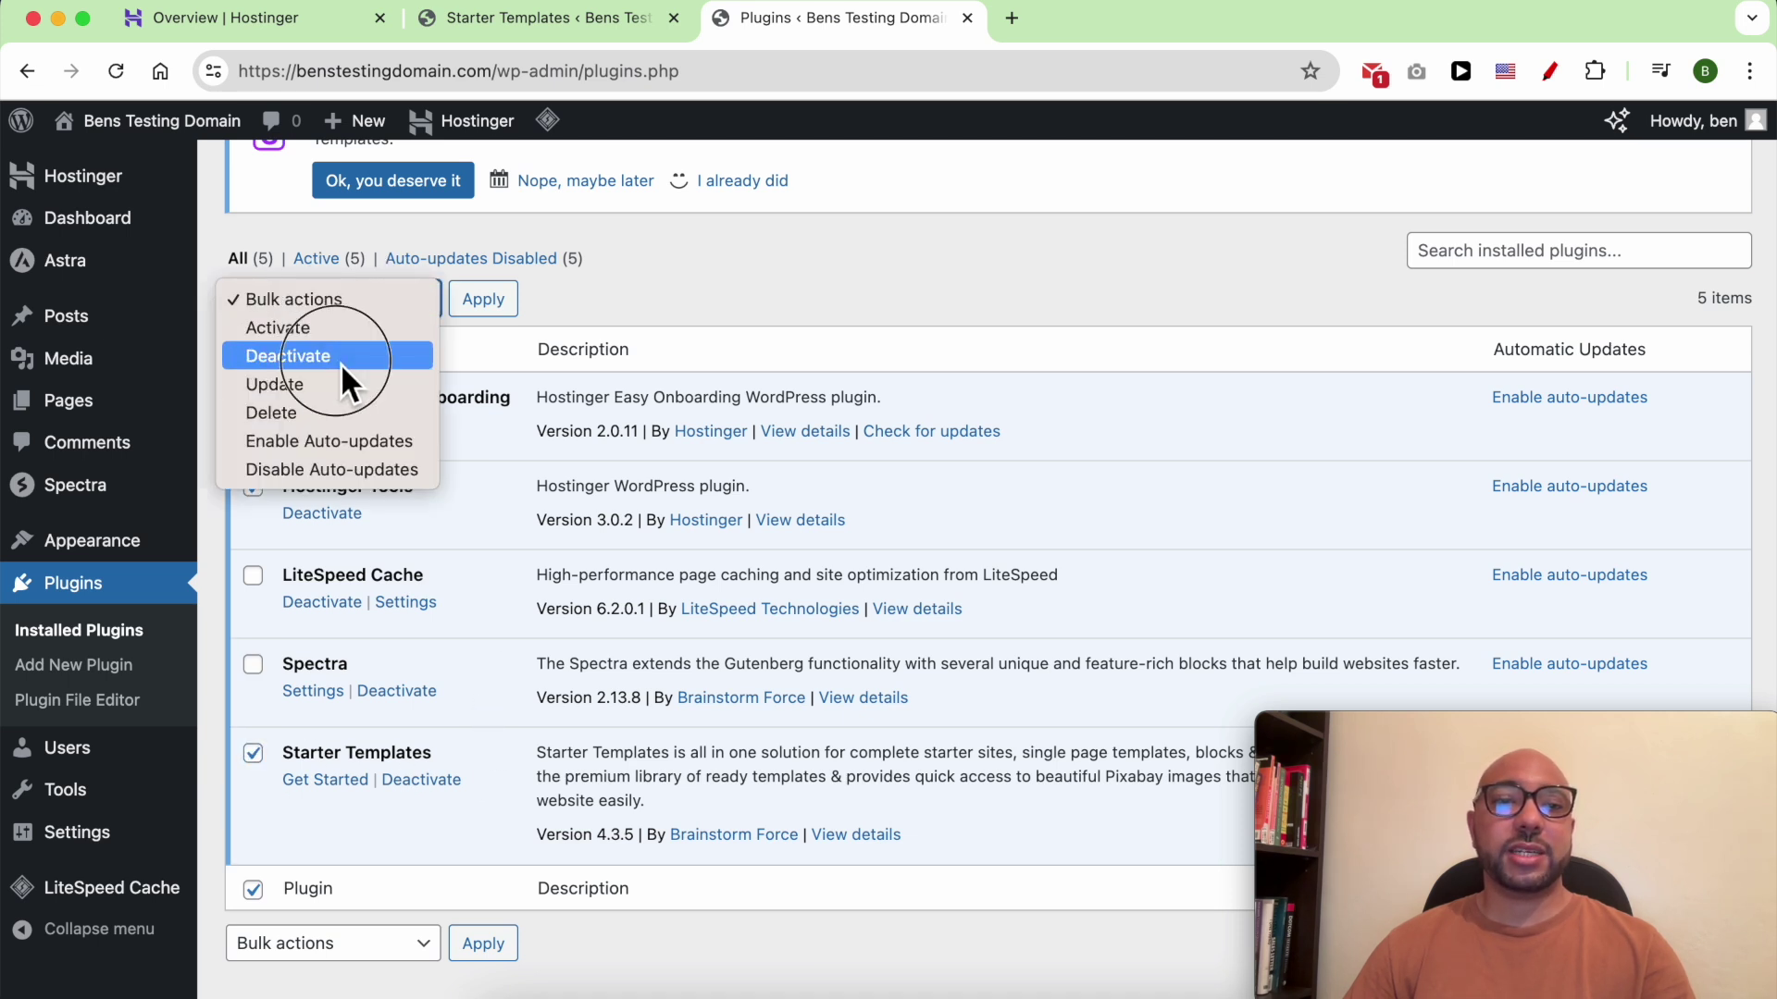
pyautogui.click(341, 361)
pyautogui.click(484, 298)
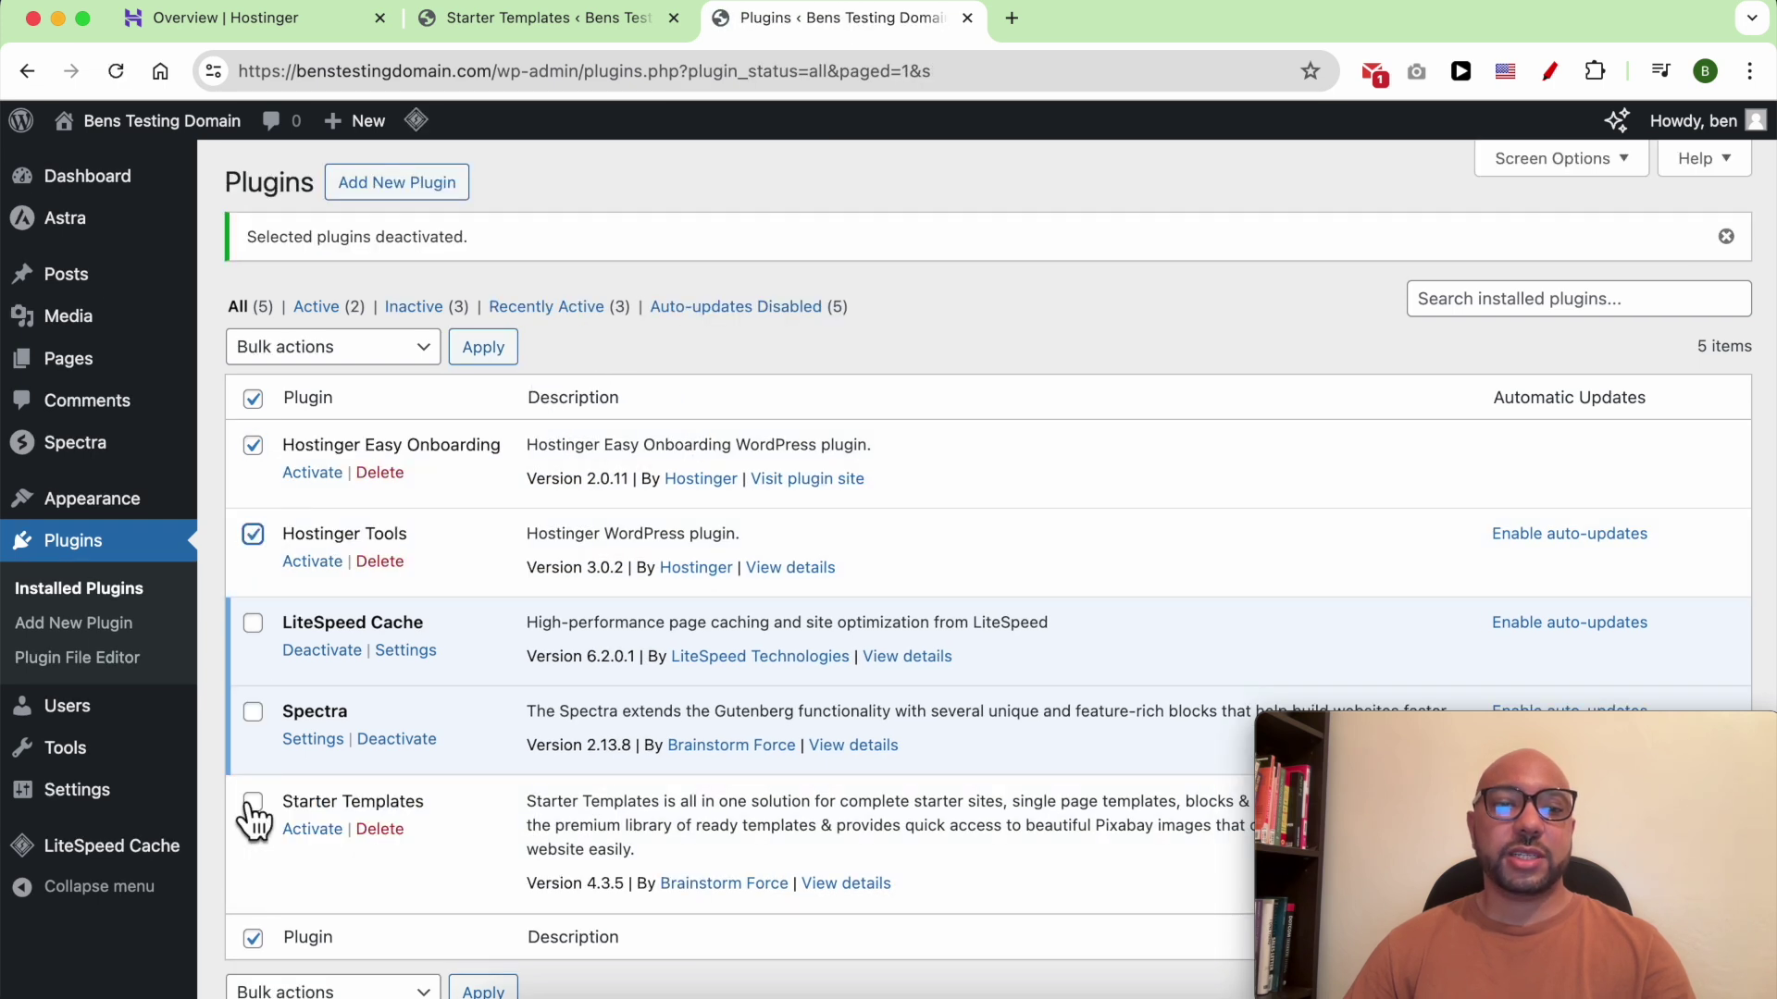
# Step: Delete the three deactivated plugins and their data, leaving LiteSpeed Cache and Spectra
pyautogui.click(252, 804)
pyautogui.click(388, 348)
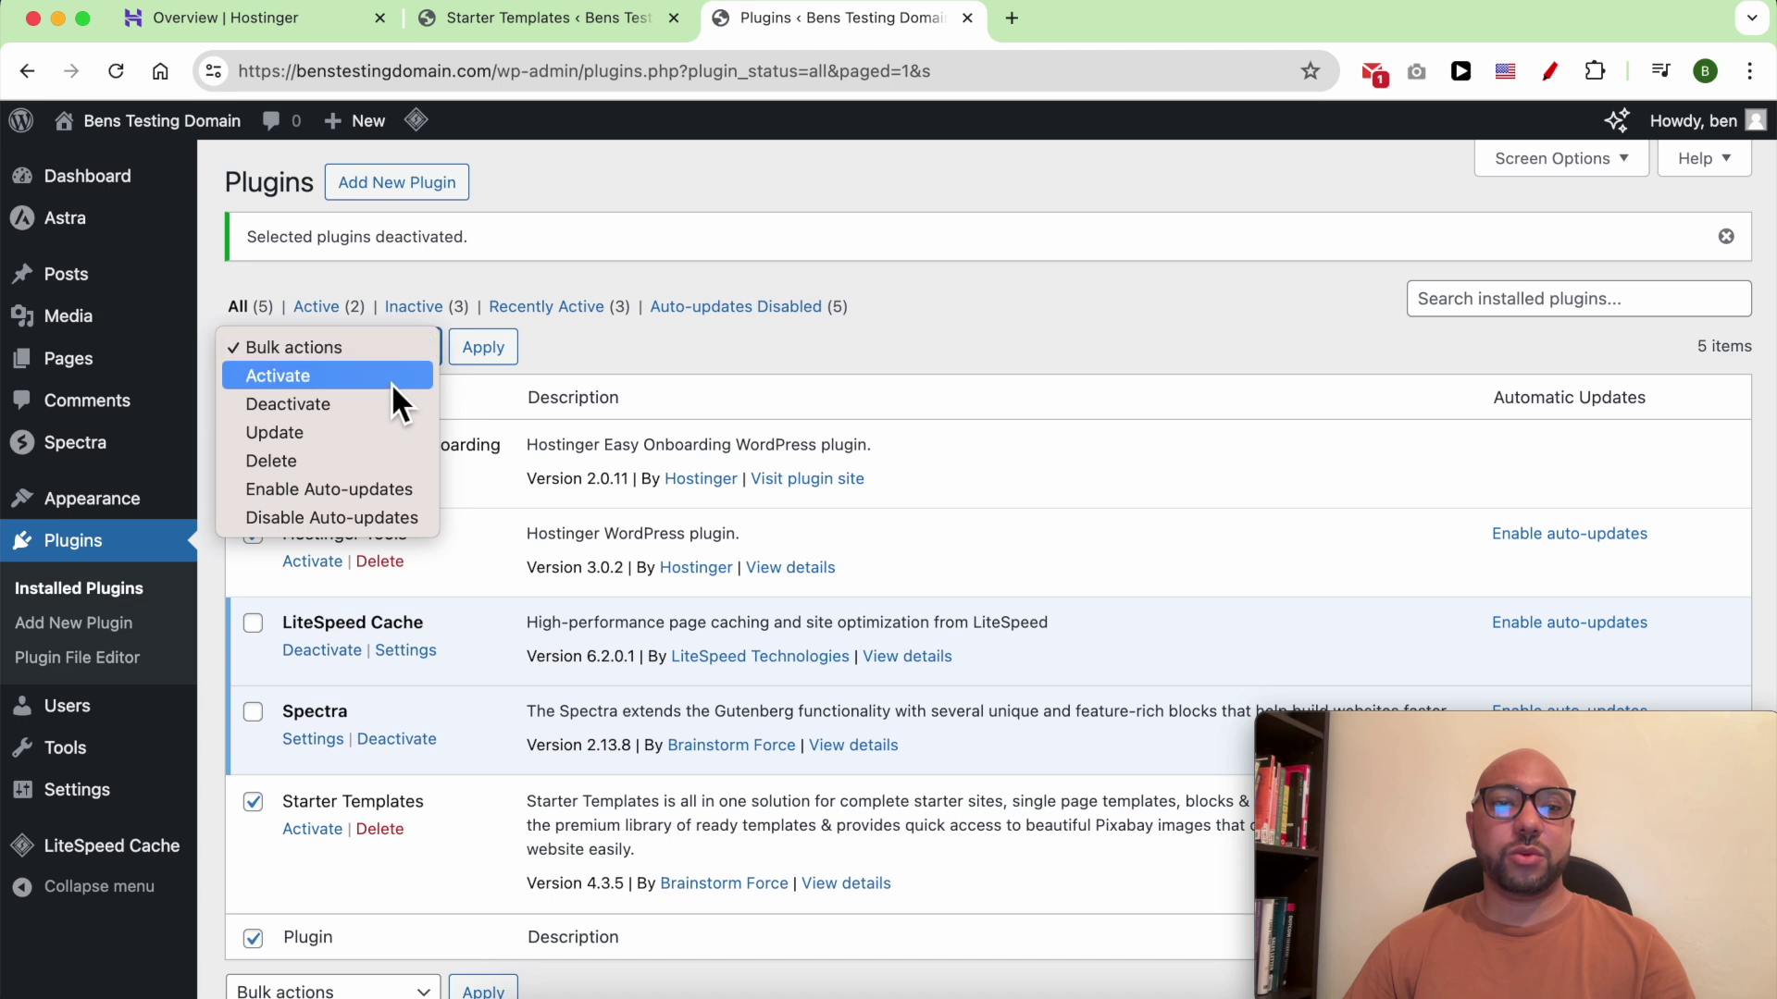
pyautogui.click(355, 458)
pyautogui.click(484, 347)
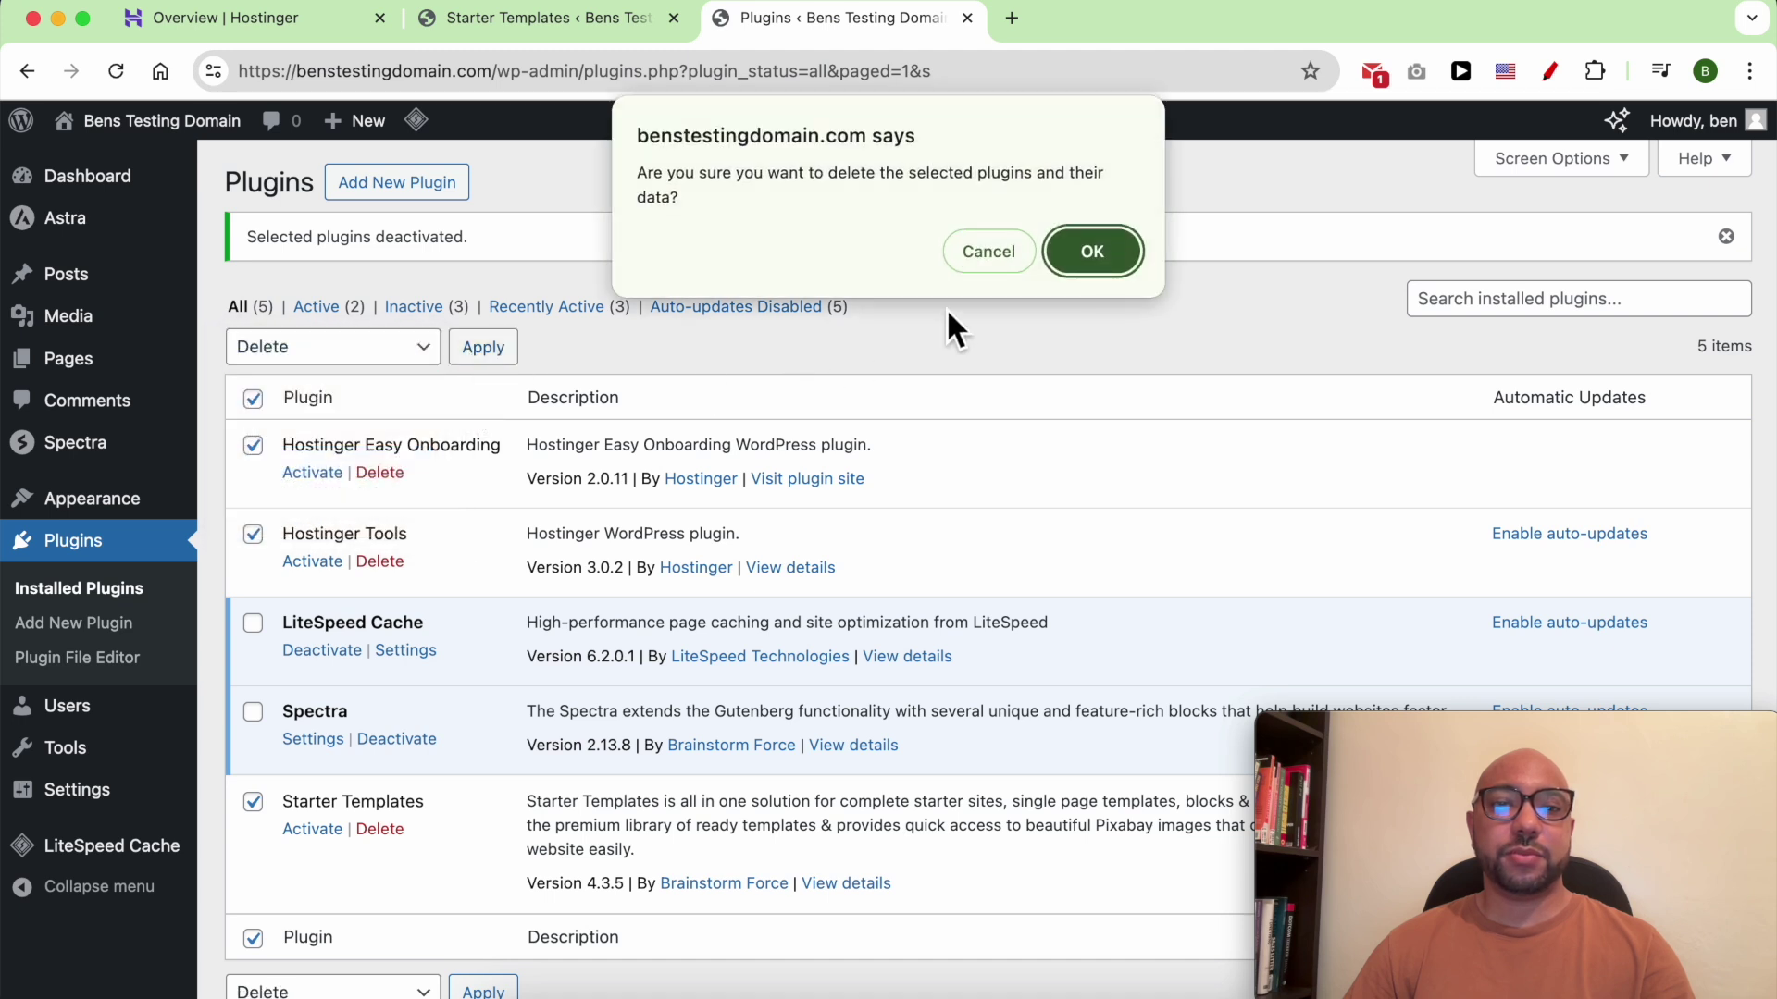
pyautogui.click(1093, 252)
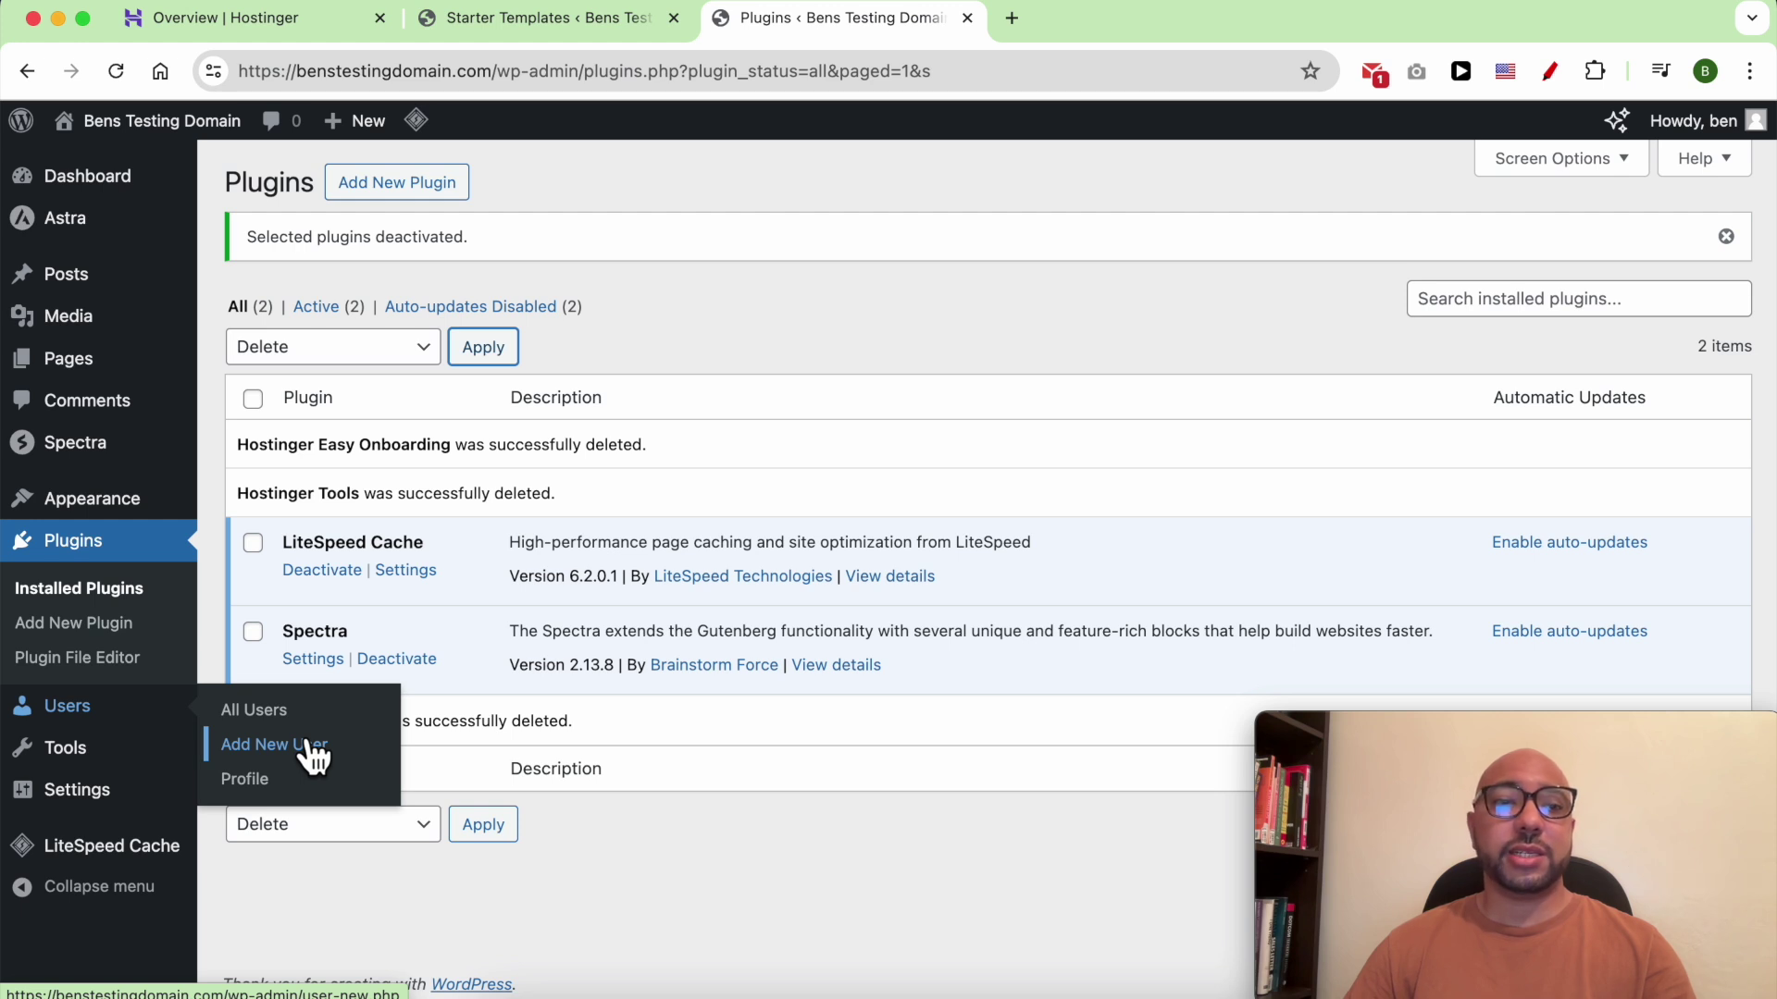
pyautogui.click(69, 790)
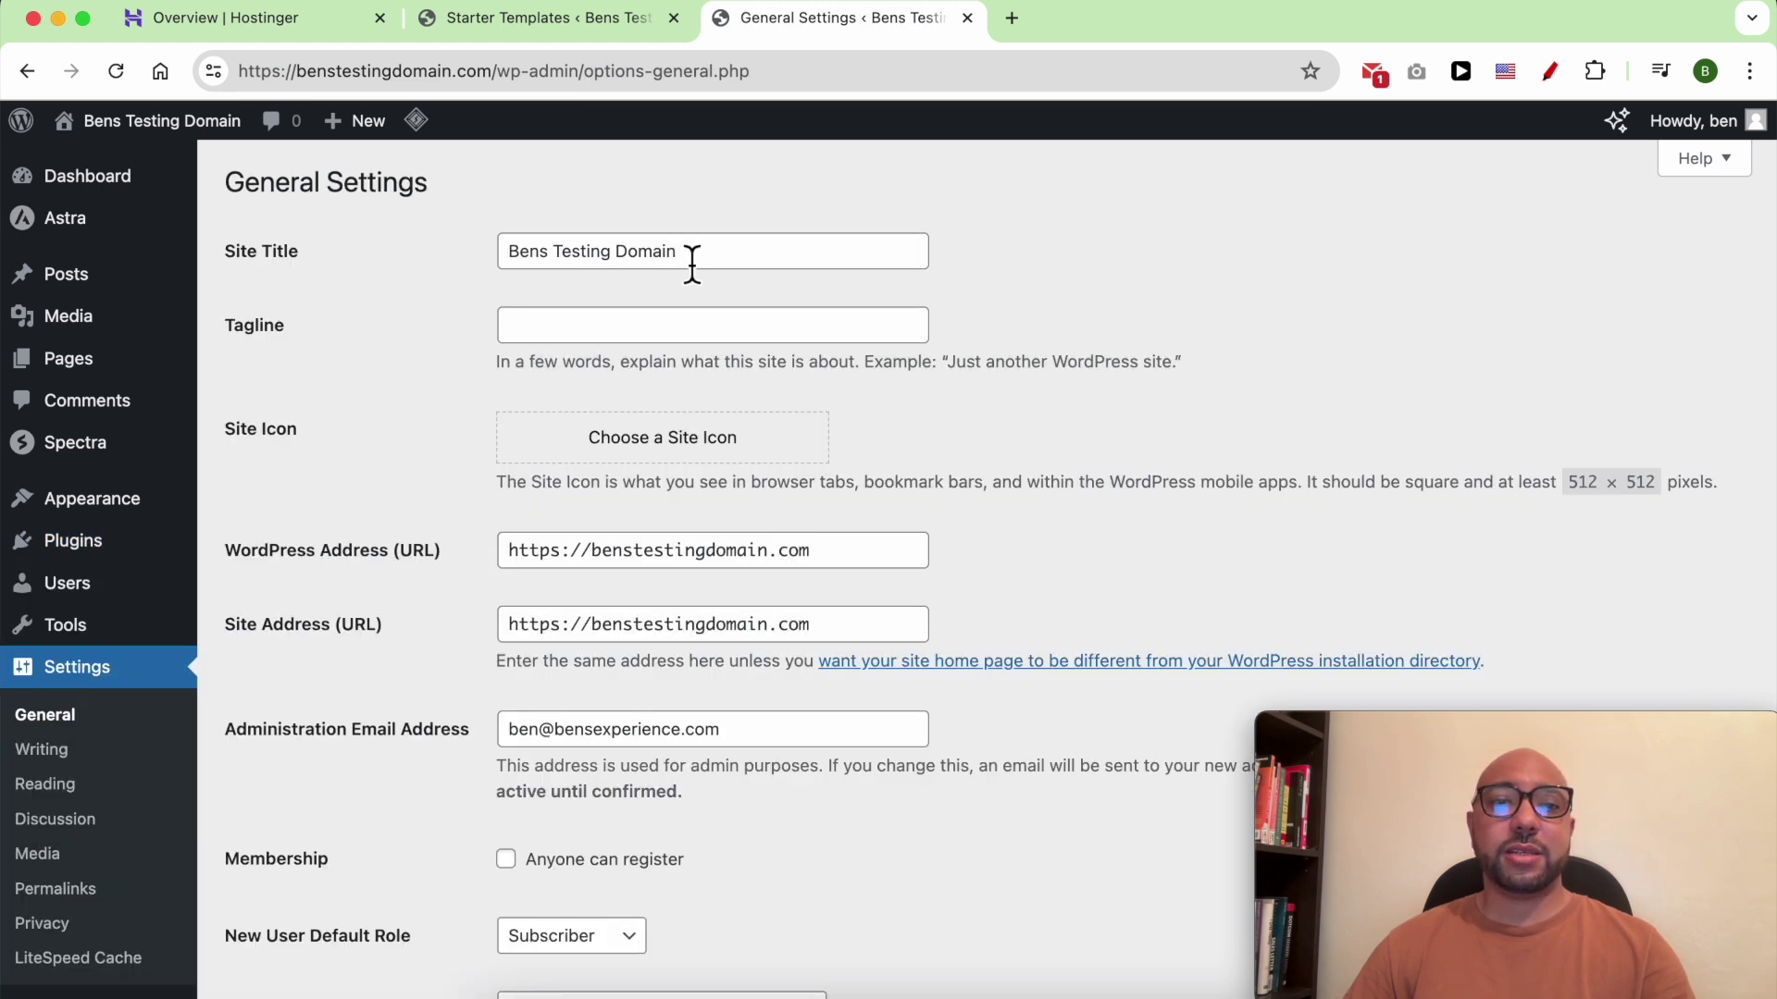
# Step: Review the site title and administration email in General Settings without changing them
pyautogui.moveTo(692, 255); pyautogui.dragTo(435, 266)
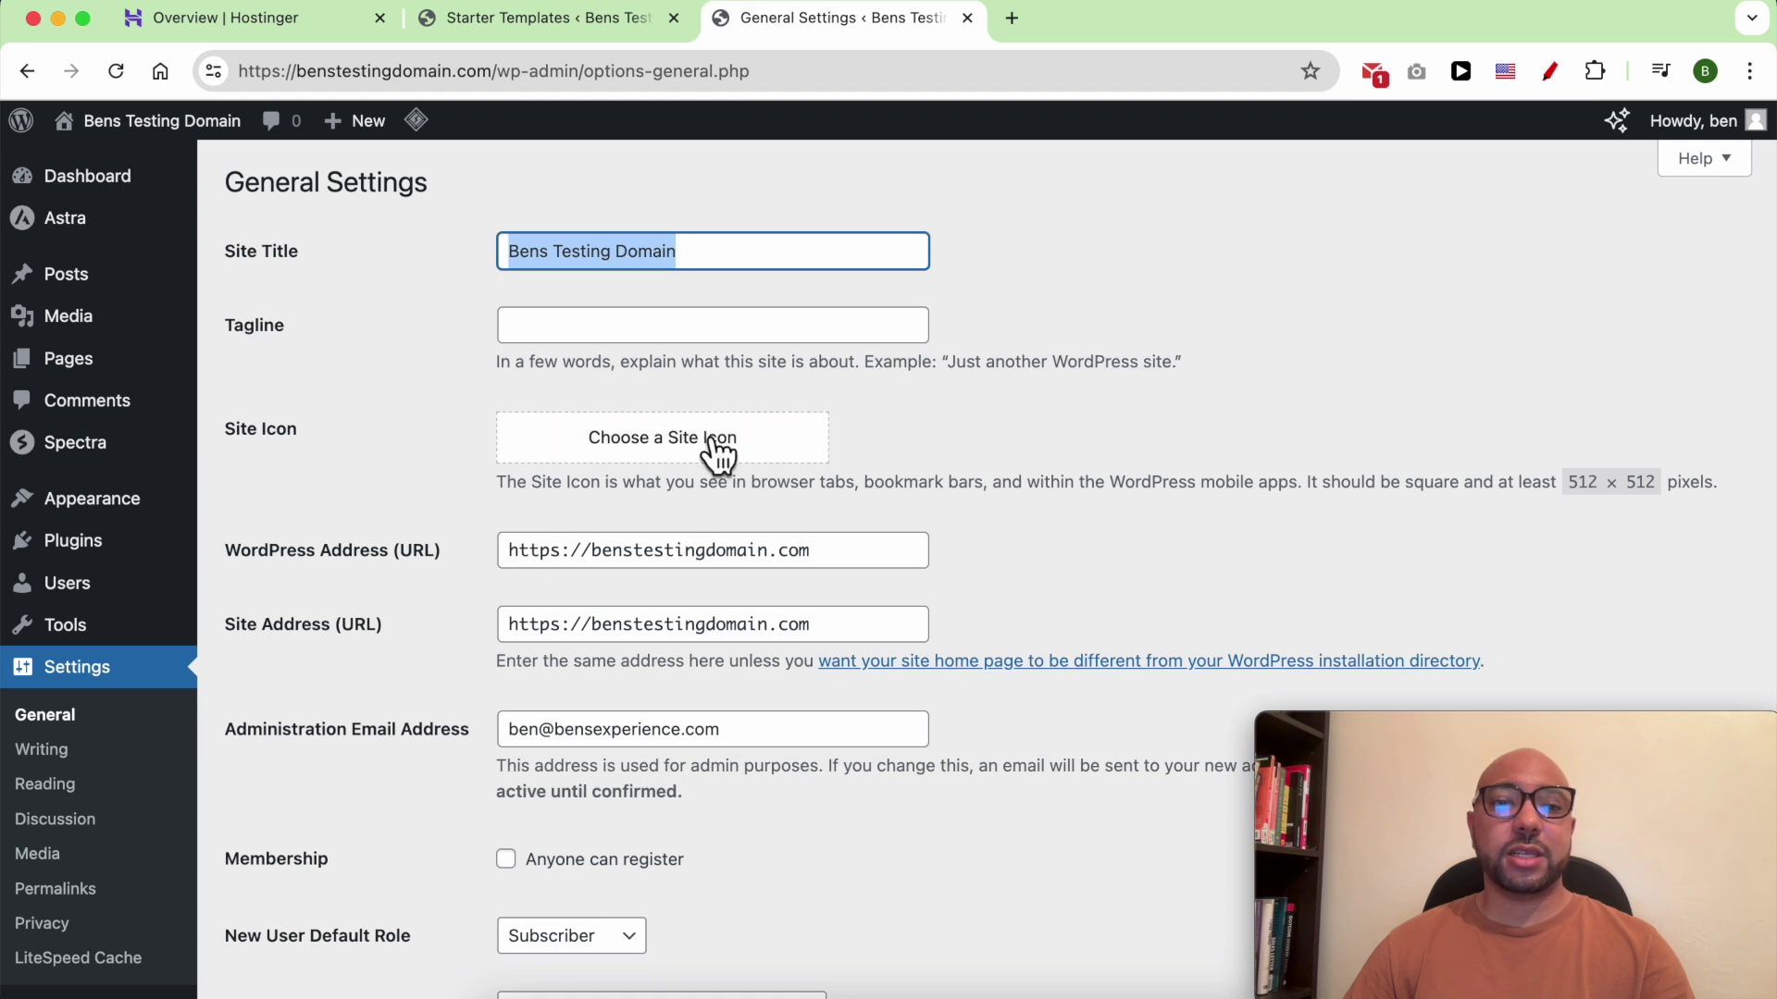
pyautogui.scroll(-1, 709, 543)
pyautogui.scroll(-5, 708, 543)
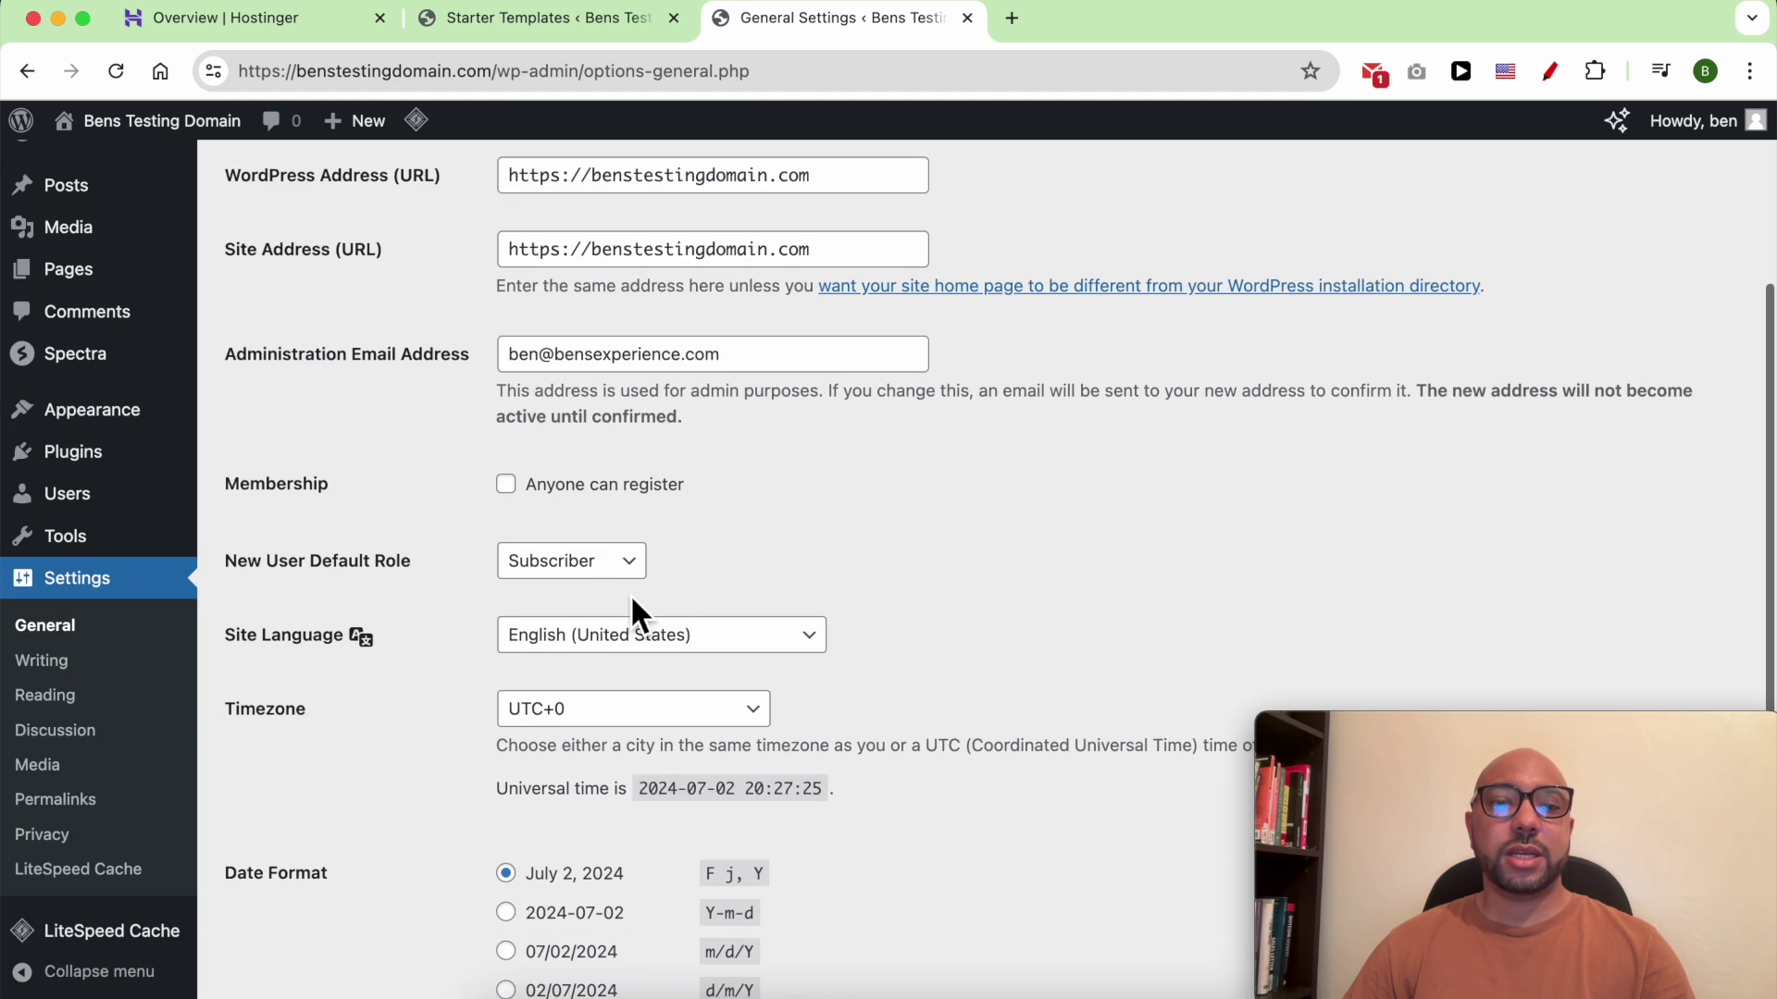
pyautogui.scroll(-5, 645, 562)
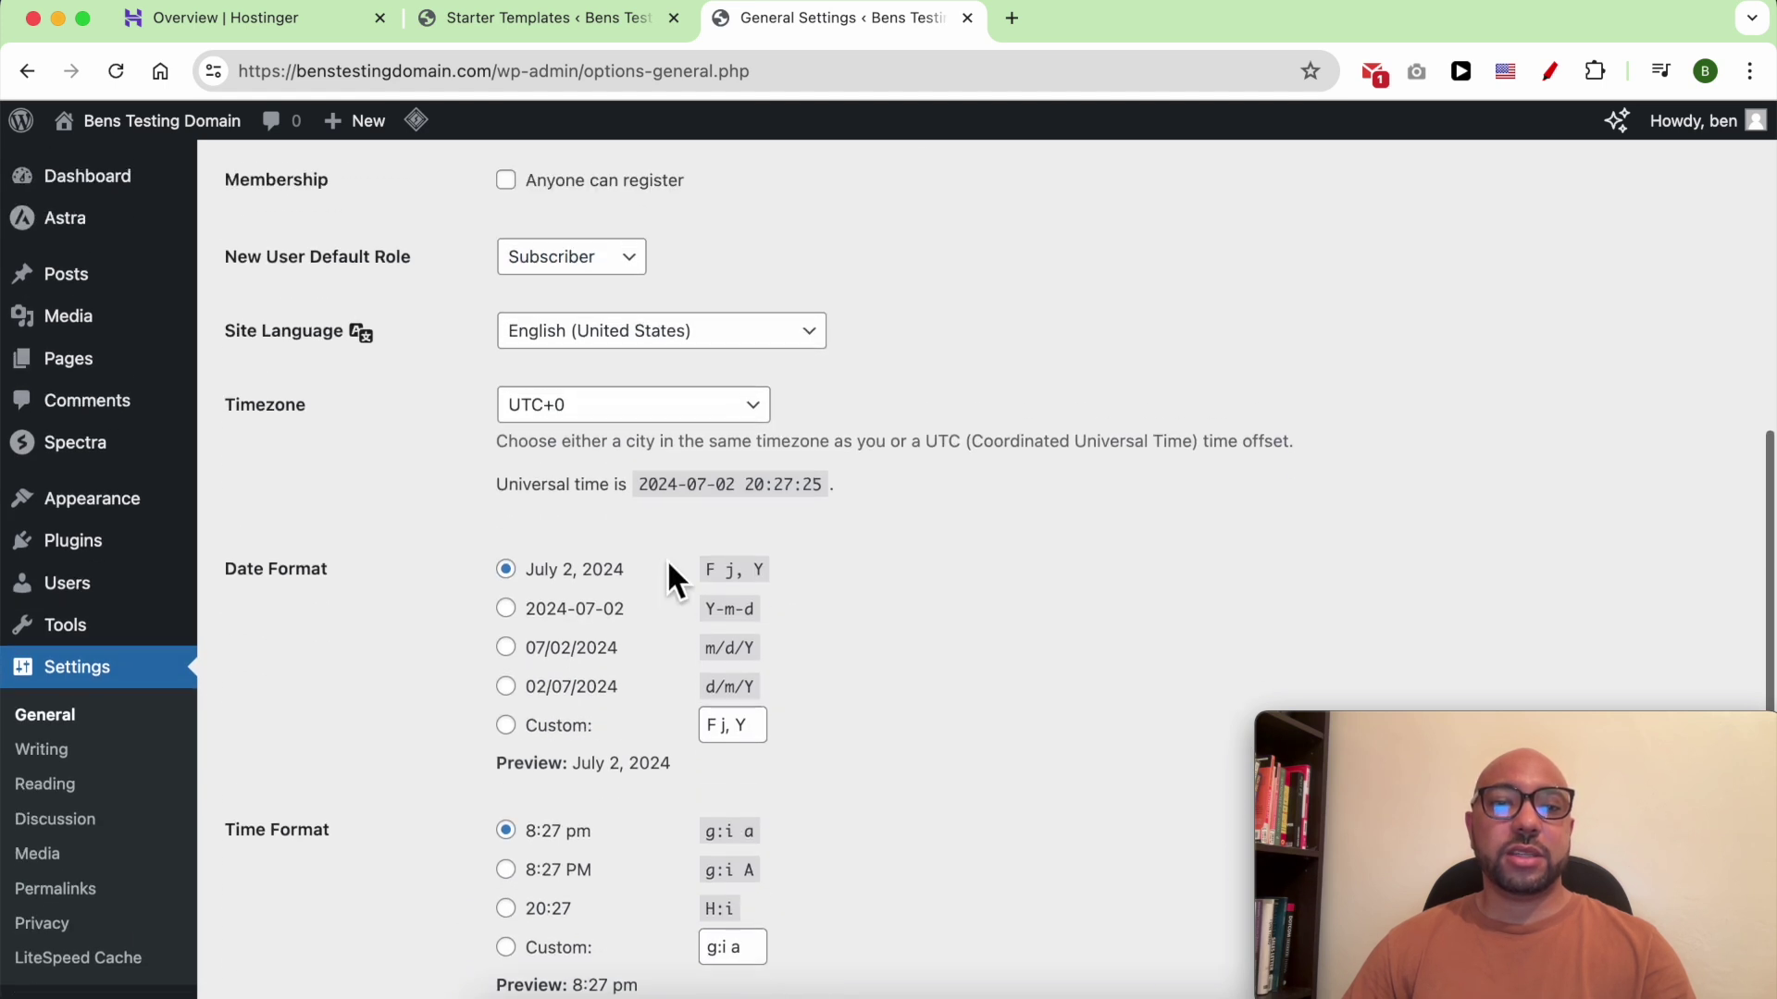
pyautogui.scroll(8, 666, 560)
pyautogui.moveTo(751, 524); pyautogui.dragTo(501, 523)
pyautogui.scroll(-5, 383, 610)
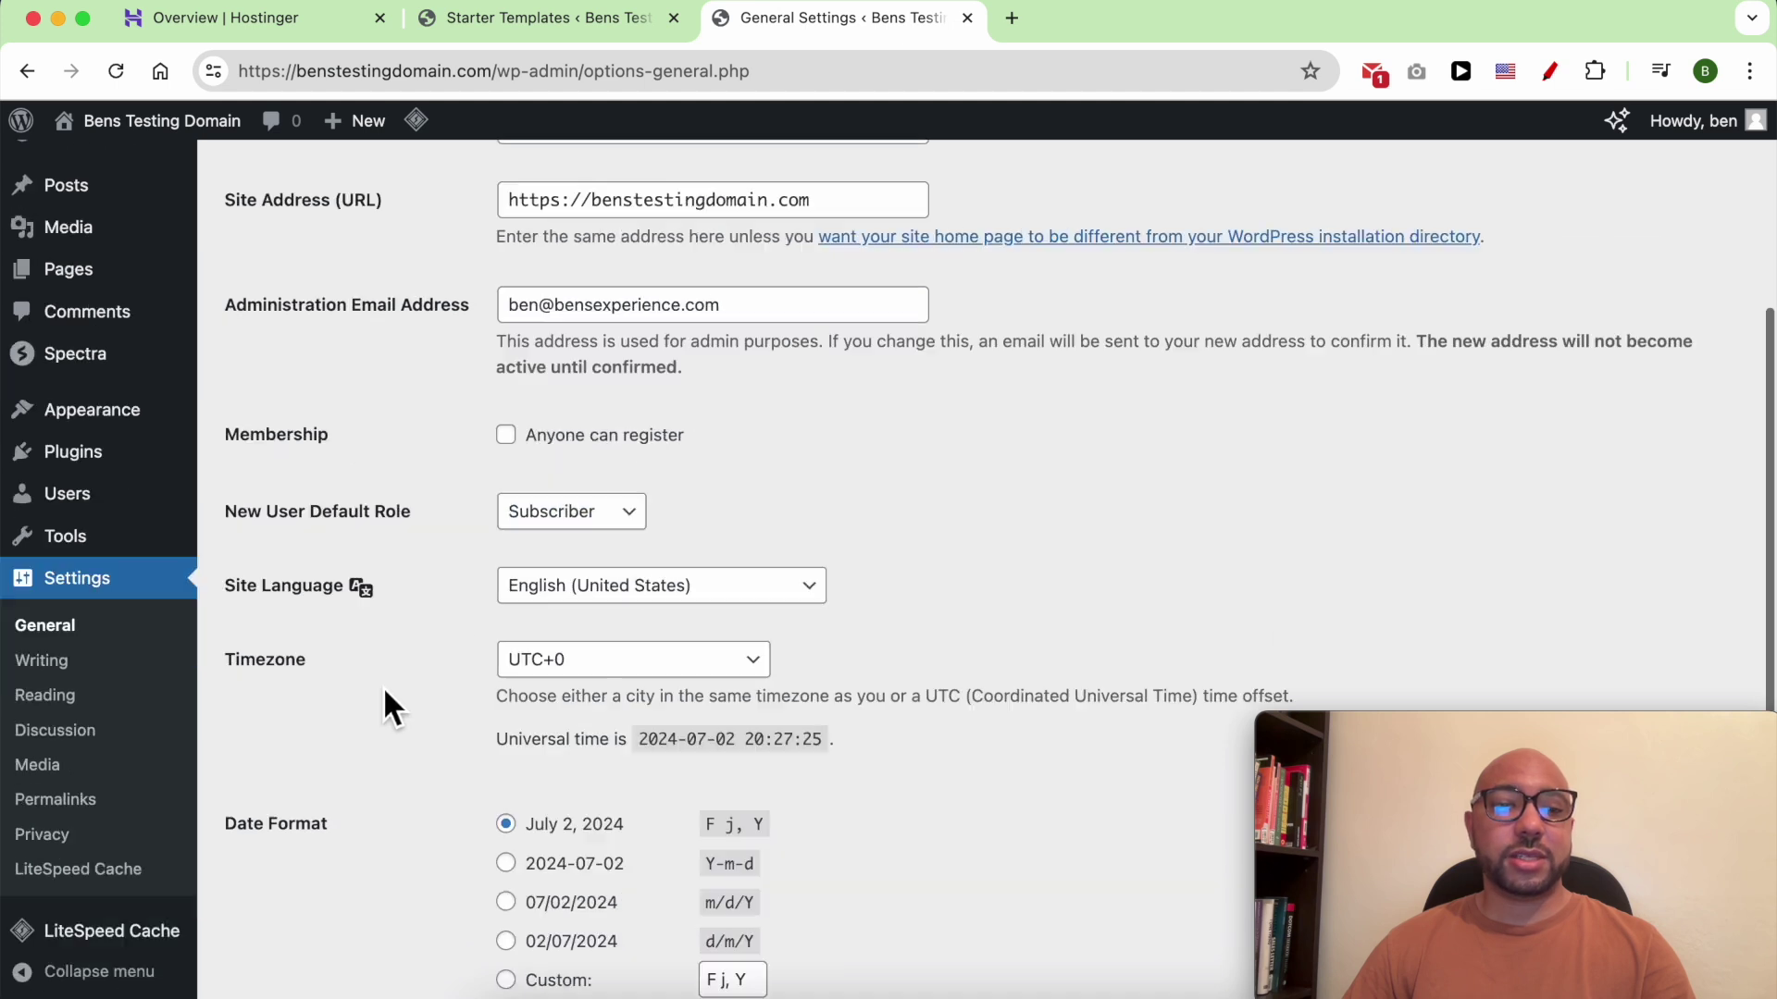
pyautogui.scroll(-3, 383, 686)
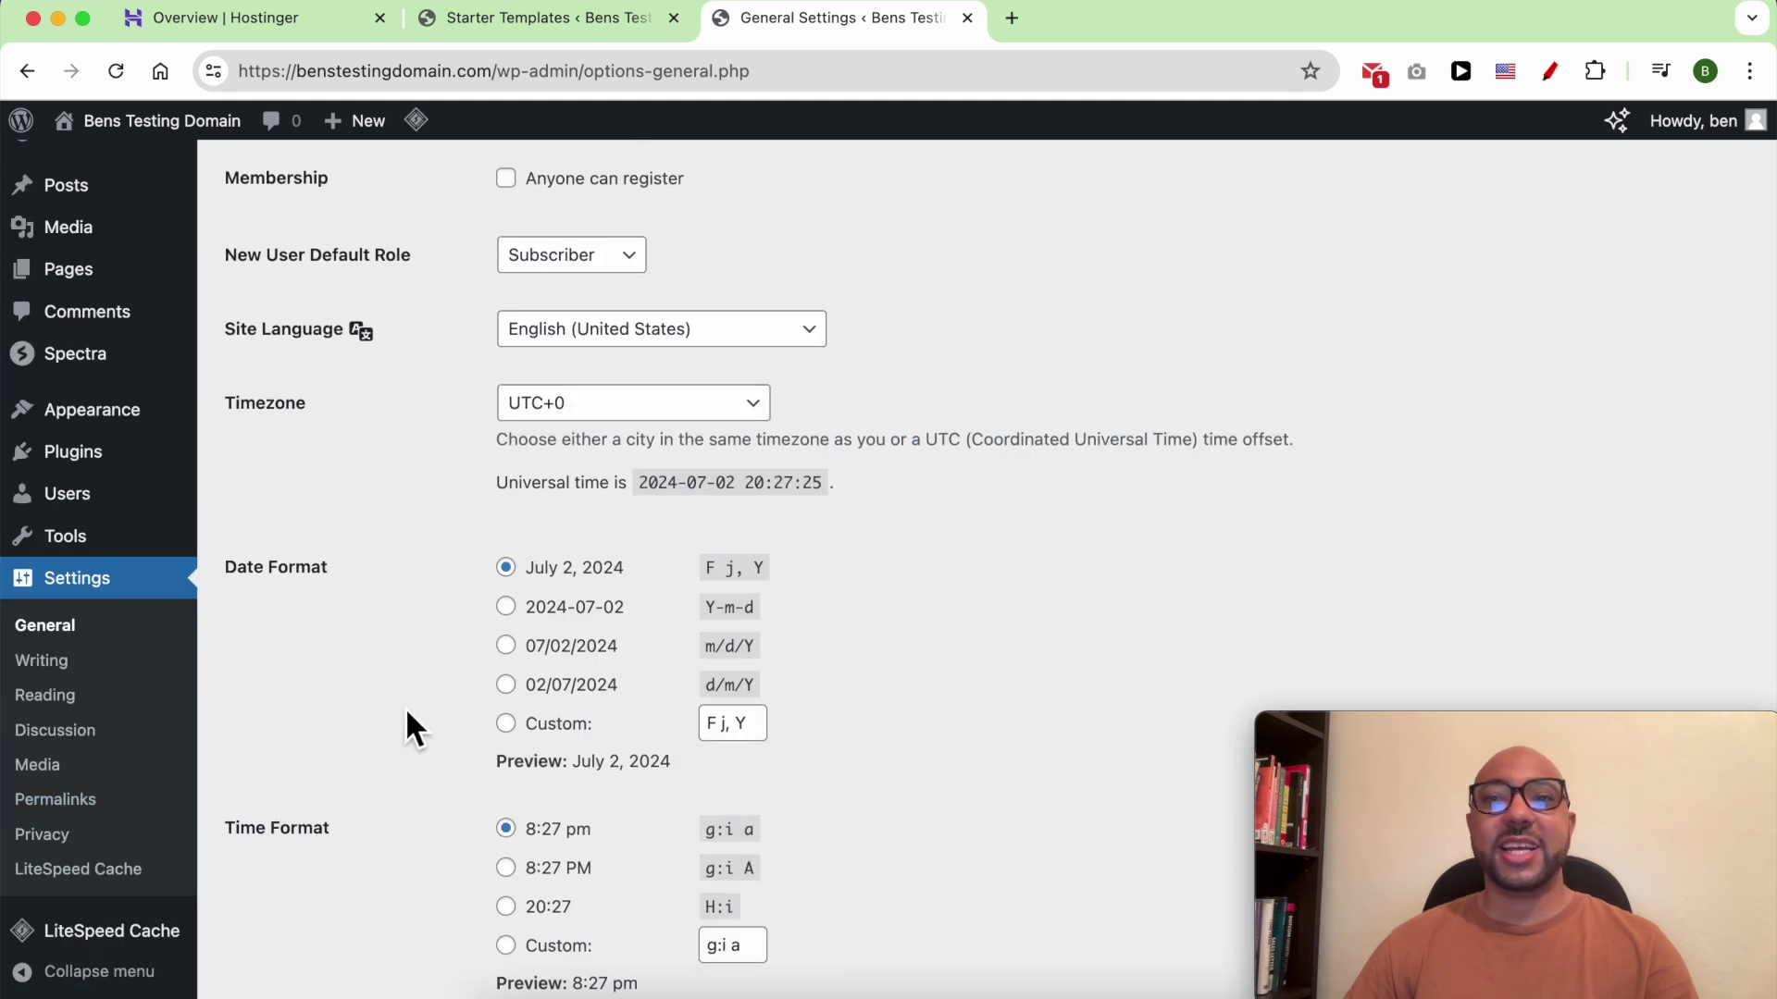